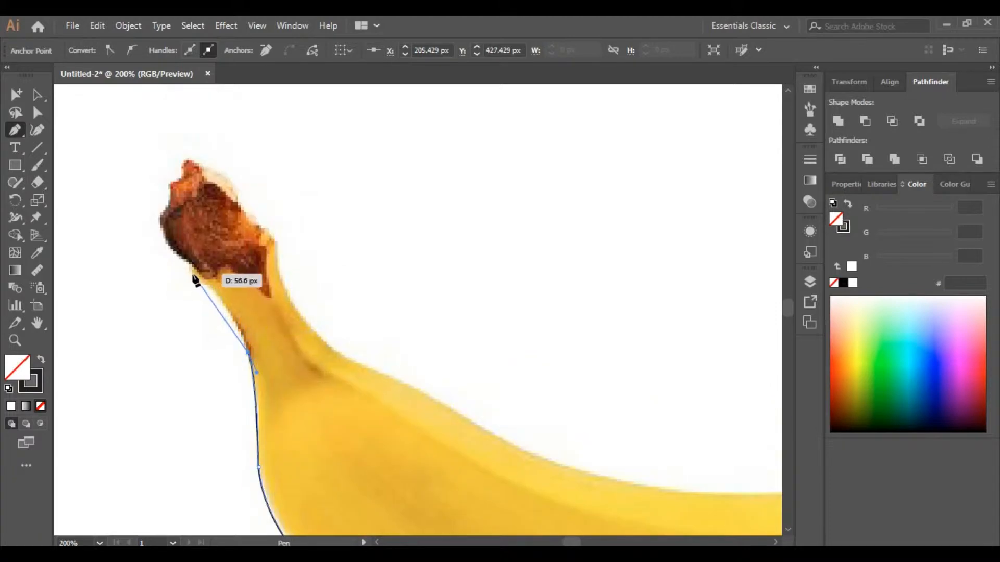
# Step: Continue tracing the banana outline with the Pen tool up the left side of the neck and around the stem tip
pyautogui.moveTo(189, 273); pyautogui.dragTo(147, 234)
pyautogui.click(189, 272)
pyautogui.click(189, 264)
pyautogui.scroll(1, 187, 264)
pyautogui.scroll(1, 189, 268)
pyautogui.click(157, 271)
pyautogui.click(171, 257)
pyautogui.click(170, 235)
pyautogui.click(181, 230)
pyautogui.click(185, 208)
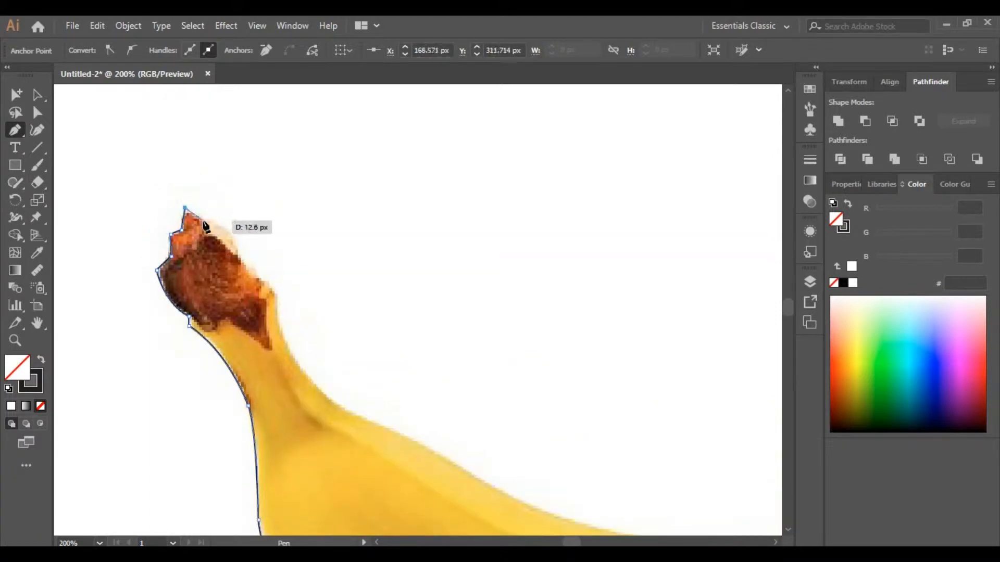
# Step: Trace around the right side of the stem and down onto the banana's upper edge
pyautogui.click(203, 221)
pyautogui.click(204, 233)
pyautogui.moveTo(242, 258); pyautogui.dragTo(258, 284)
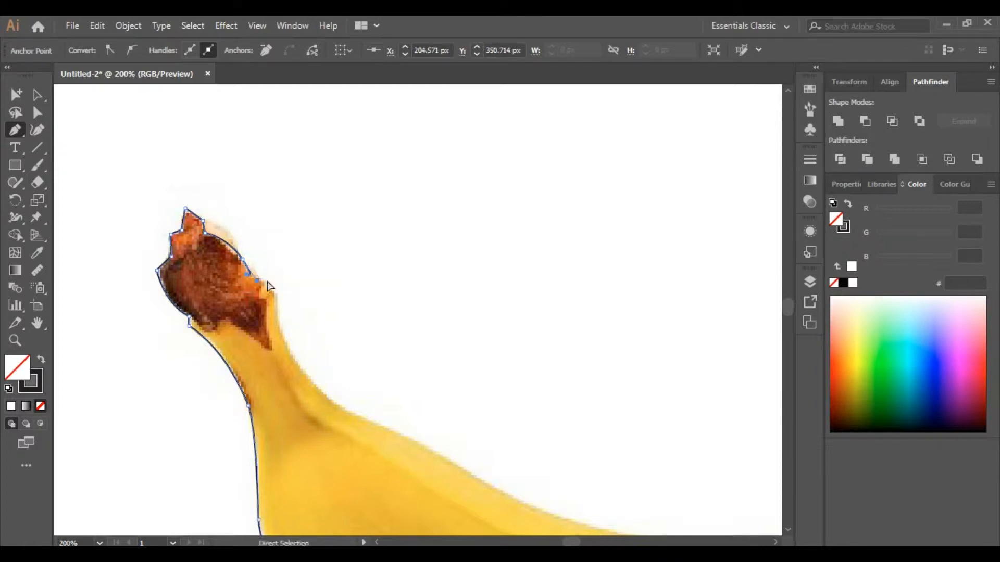
pyautogui.click(253, 277)
pyautogui.click(275, 295)
pyautogui.scroll(-3, 335, 394)
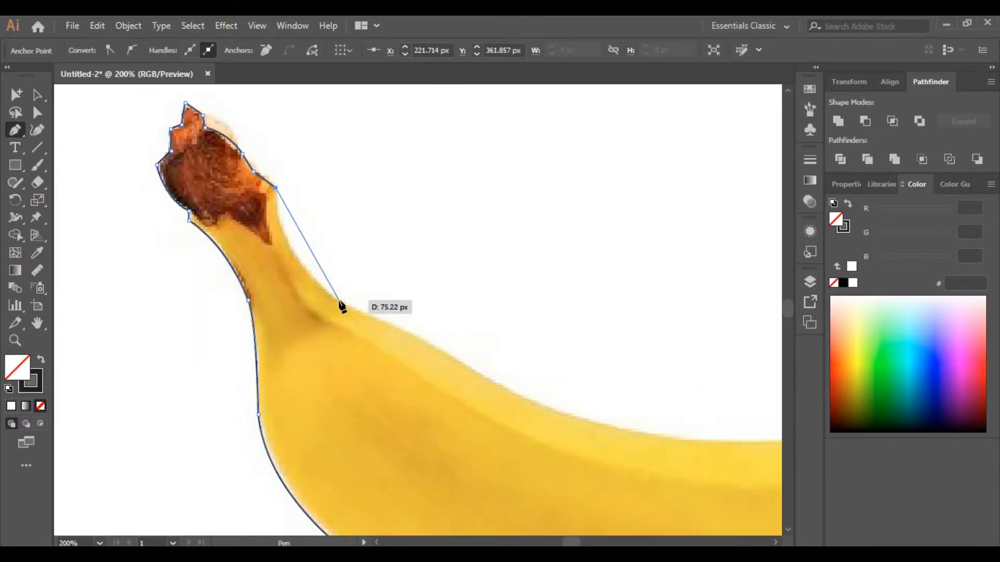
# Step: Continue the outline with curved anchors along the banana's upper edge toward the right end
pyautogui.moveTo(342, 304); pyautogui.dragTo(414, 354)
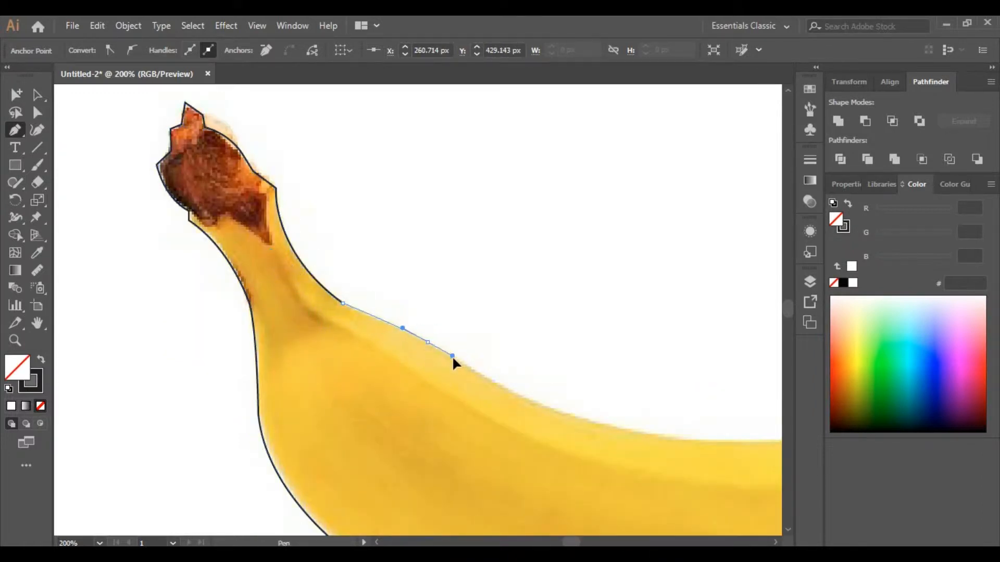
pyautogui.click(428, 342)
pyautogui.moveTo(567, 414); pyautogui.dragTo(769, 399)
pyautogui.hscroll(5, 542, 428)
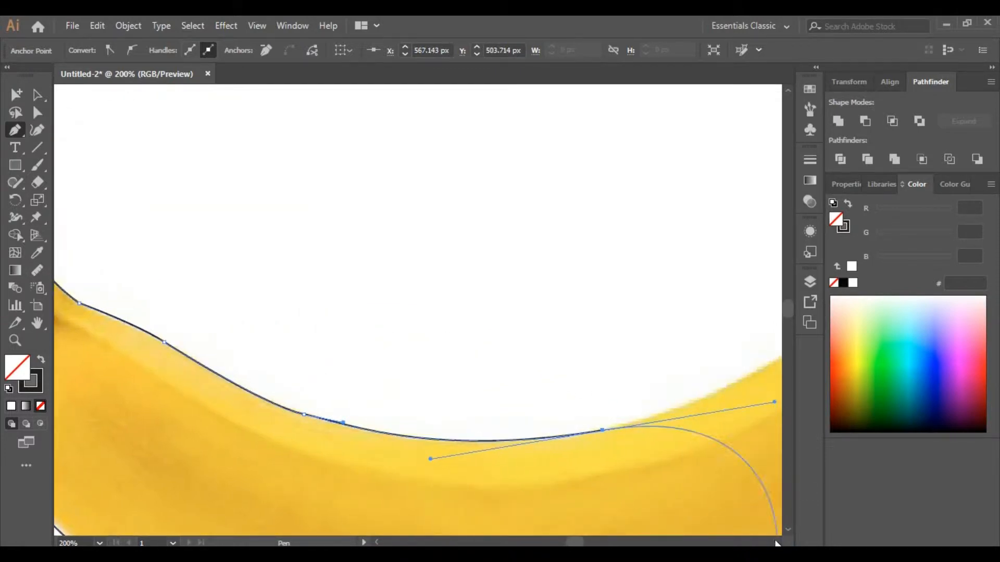
pyautogui.hscroll(6, 754, 401)
pyautogui.moveTo(494, 370); pyautogui.dragTo(519, 356)
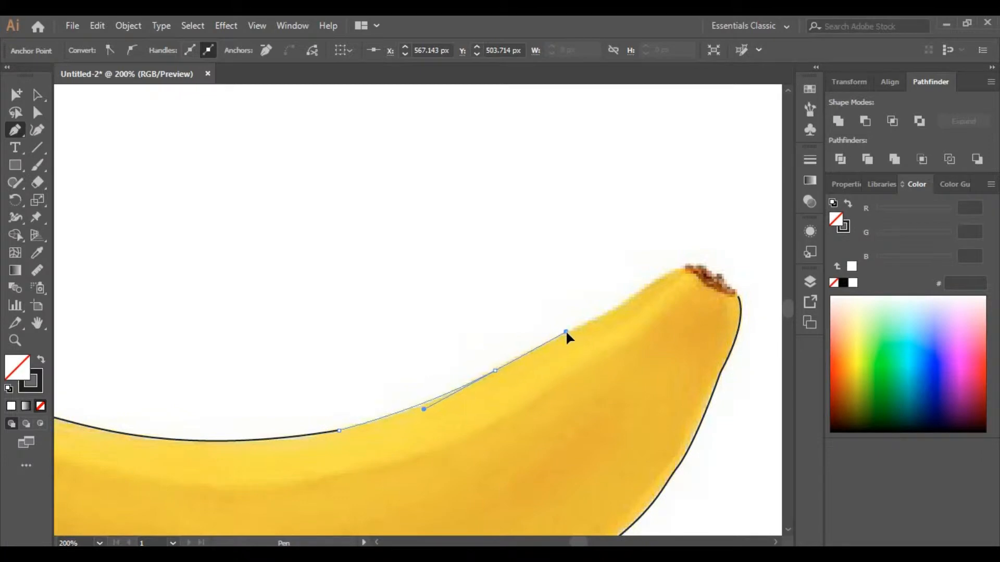
# Step: Finish the upper edge up to the banana's tip and close the outline path, redoing misplaced anchors
pyautogui.moveTo(565, 332); pyautogui.dragTo(566, 332)
pyautogui.hotkey('ctrl', 'z')
pyautogui.moveTo(514, 360); pyautogui.dragTo(554, 324)
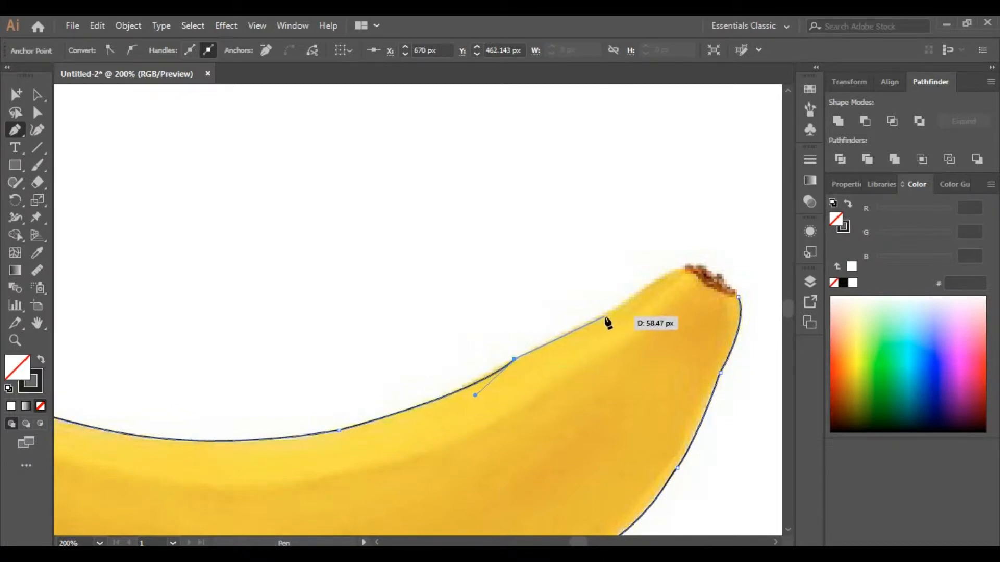
pyautogui.moveTo(632, 290); pyautogui.dragTo(653, 271)
pyautogui.hotkey('ctrl', 'z')
pyautogui.moveTo(591, 323); pyautogui.dragTo(545, 300)
pyautogui.hotkey('ctrl', 'z')
pyautogui.moveTo(467, 387); pyautogui.dragTo(582, 330)
pyautogui.hotkey('ctrl', 'z')
pyautogui.click(553, 340)
pyautogui.moveTo(638, 291); pyautogui.dragTo(672, 266)
pyautogui.moveTo(682, 268); pyautogui.dragTo(685, 275)
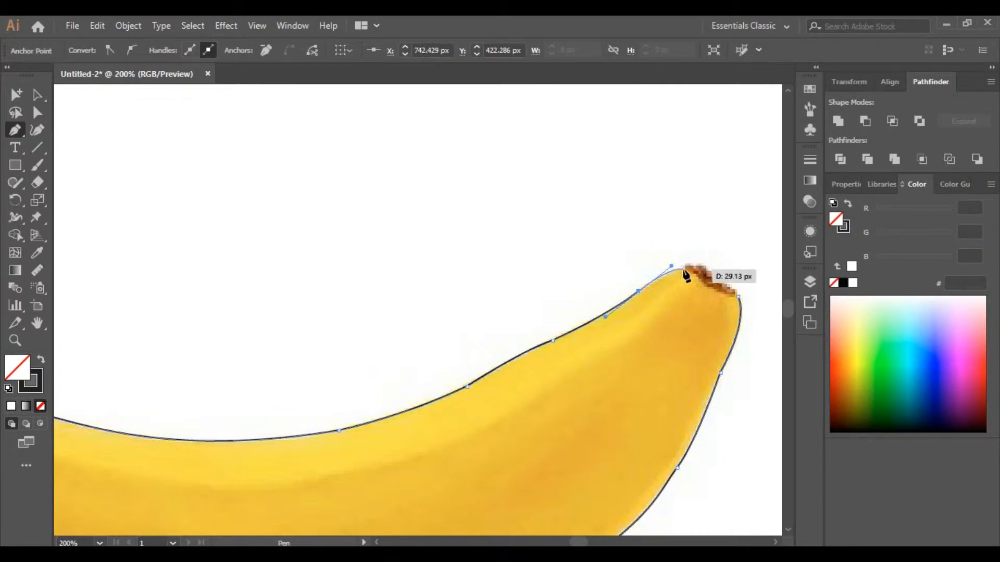
pyautogui.moveTo(737, 297); pyautogui.dragTo(770, 293)
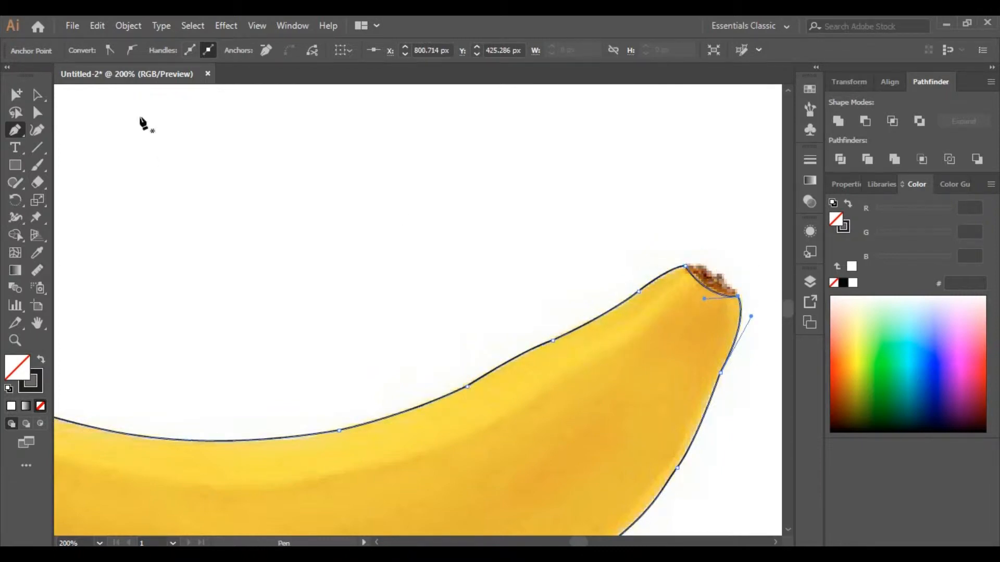
# Step: Draw a separate curved Pen path across the banana's tip to mark off the tip cap
pyautogui.click(37, 113)
pyautogui.click(129, 124)
pyautogui.click(16, 130)
pyautogui.moveTo(686, 266); pyautogui.dragTo(756, 332)
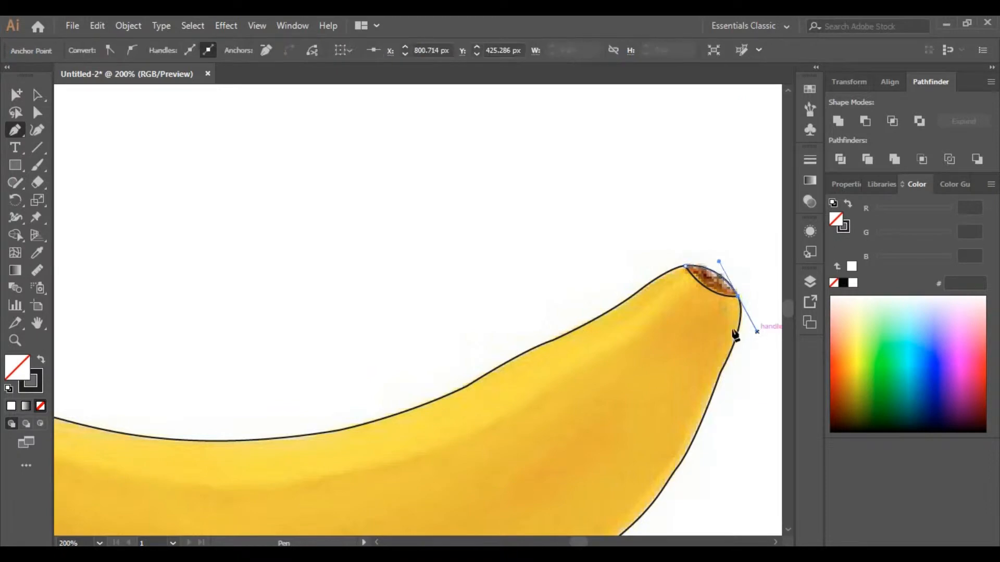
pyautogui.click(38, 95)
pyautogui.click(76, 129)
# Step: Draw a zigzag Pen path across the base of the stem to separate it from the neck
pyautogui.click(16, 340)
pyautogui.keyDown('alt'); pyautogui.click(653, 389); pyautogui.keyUp('alt')
pyautogui.click(315, 258)
pyautogui.click(395, 211)
pyautogui.click(420, 330)
pyautogui.click(421, 330)
pyautogui.scroll(1, 422, 331)
pyautogui.click(15, 133)
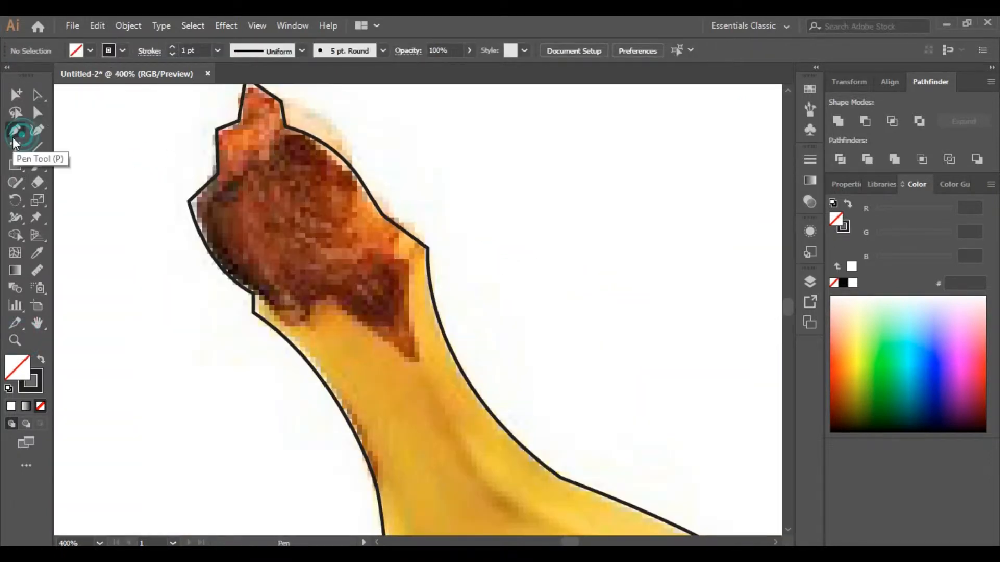
pyautogui.click(253, 293)
pyautogui.click(287, 326)
pyautogui.click(318, 325)
pyautogui.click(330, 299)
pyautogui.click(418, 362)
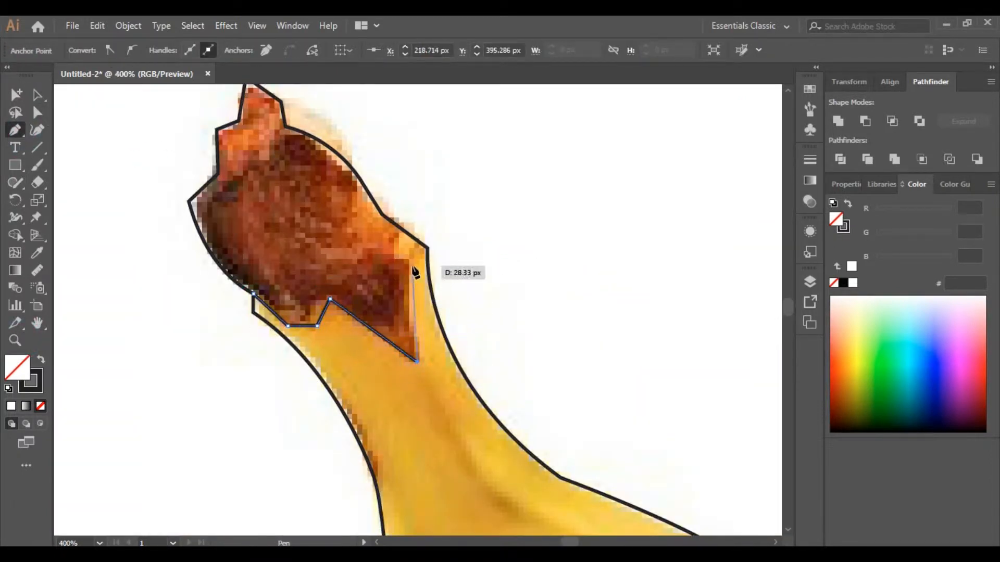
pyautogui.click(411, 261)
pyautogui.click(427, 248)
# Step: Select all paths and use the Shape Builder tool to create the stem as its own region
pyautogui.click(39, 96)
pyautogui.click(77, 166)
pyautogui.click(17, 236)
pyautogui.hotkey('ctrl', 'a')
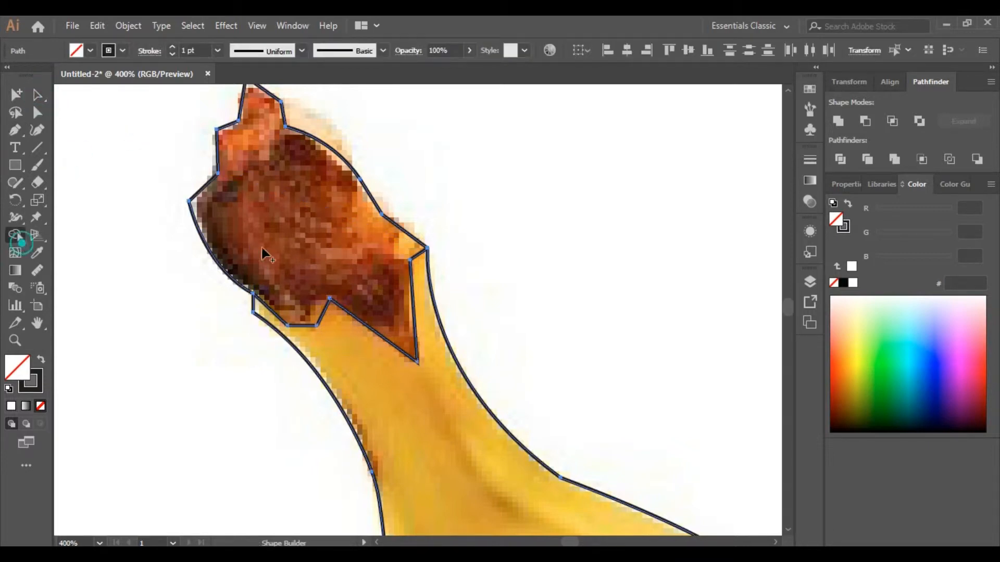
pyautogui.click(264, 249)
# Step: Fill the banana's tip cap with brown sampled from the photo using the Eyedropper
pyautogui.click(16, 340)
pyautogui.hotkey('ctrl', '0')
pyautogui.click(475, 175)
pyautogui.click(361, 222)
pyautogui.click(409, 293)
pyautogui.click(424, 299)
pyautogui.click(451, 301)
pyautogui.click(452, 301)
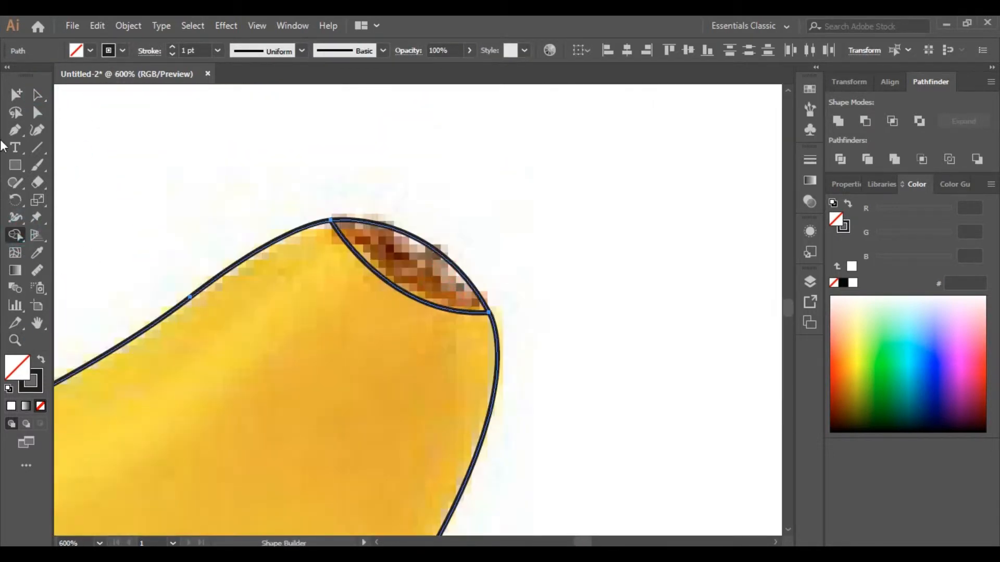
pyautogui.click(38, 96)
pyautogui.click(157, 146)
pyautogui.click(442, 256)
pyautogui.click(37, 253)
pyautogui.click(398, 255)
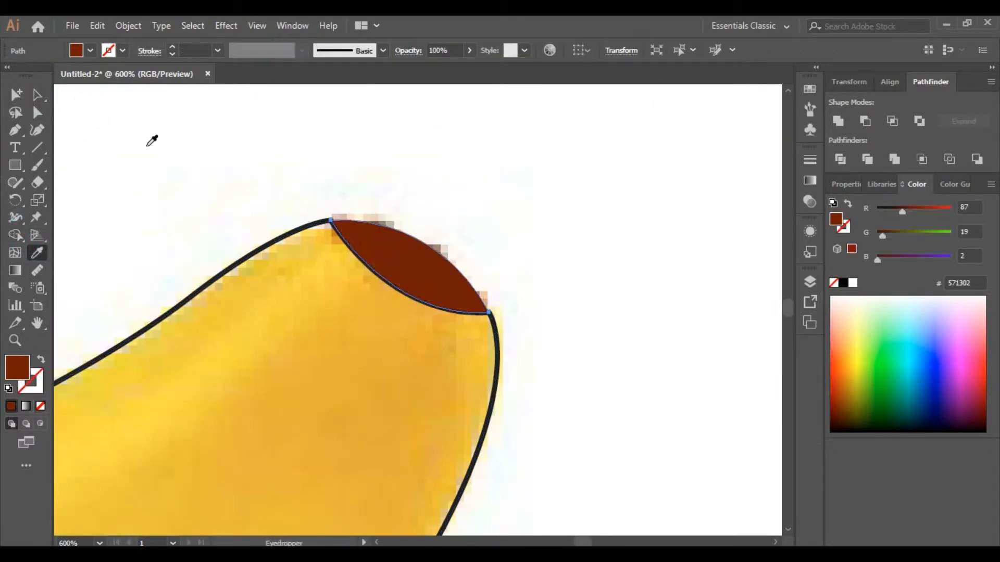
# Step: Select the tip cap shape and send it backward one level in the stacking order
pyautogui.click(37, 96)
pyautogui.click(150, 143)
pyautogui.click(372, 274)
pyautogui.hotkey('ctrl', '[')
pyautogui.click(513, 349)
# Step: Fill the banana body with yellow sampled from the photo using the Eyedropper, resampling once
pyautogui.click(499, 352)
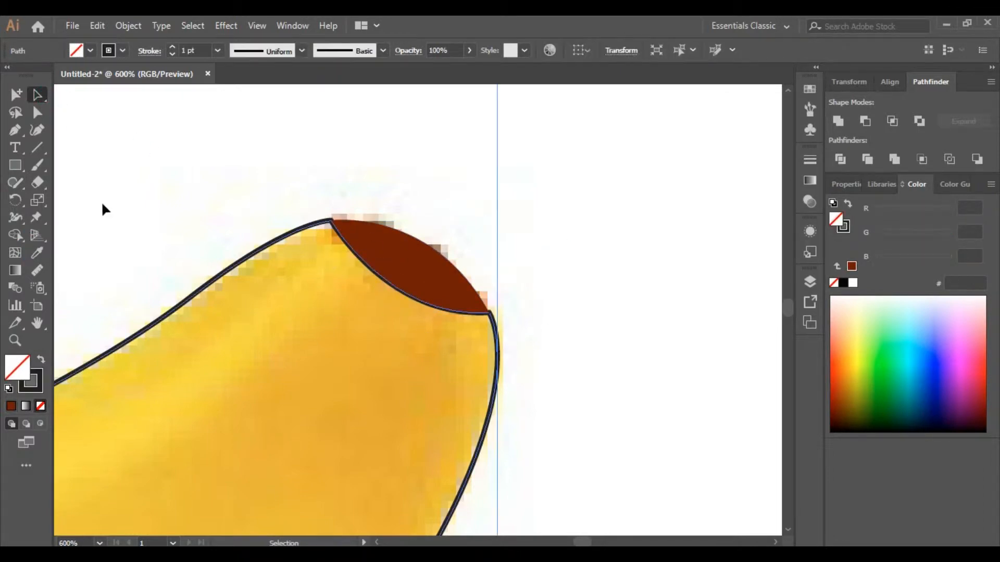
pyautogui.scroll(-1, 101, 201)
pyautogui.click(37, 253)
pyautogui.click(225, 421)
pyautogui.click(15, 340)
pyautogui.keyDown('alt'); pyautogui.click(208, 333); pyautogui.keyUp('alt')
pyautogui.keyDown('alt'); pyautogui.click(271, 347); pyautogui.keyUp('alt')
pyautogui.keyDown('alt'); pyautogui.click(308, 352); pyautogui.keyUp('alt')
pyautogui.keyDown('alt'); pyautogui.click(317, 352); pyautogui.keyUp('alt')
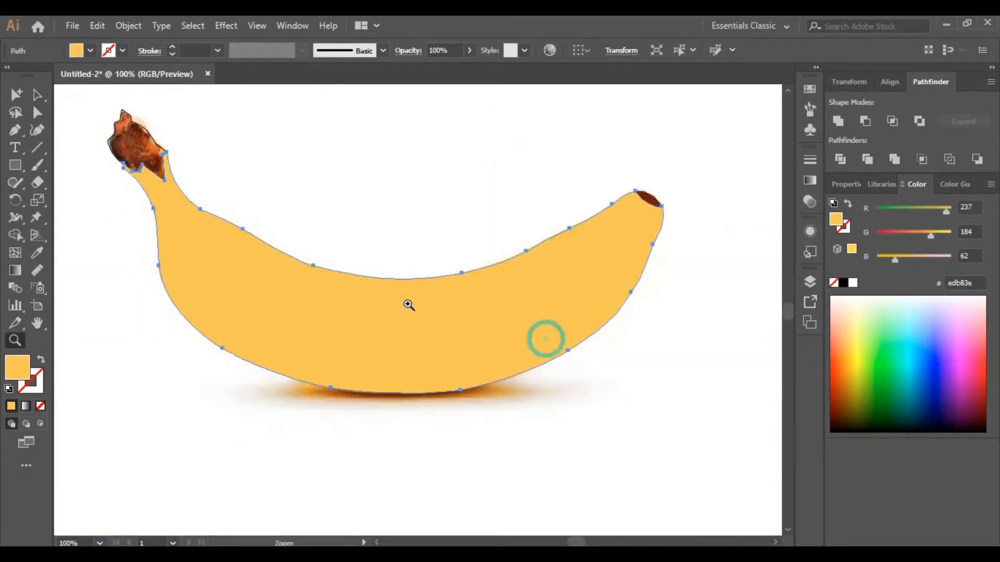
pyautogui.click(403, 299)
pyautogui.click(16, 95)
pyautogui.click(38, 253)
pyautogui.click(414, 328)
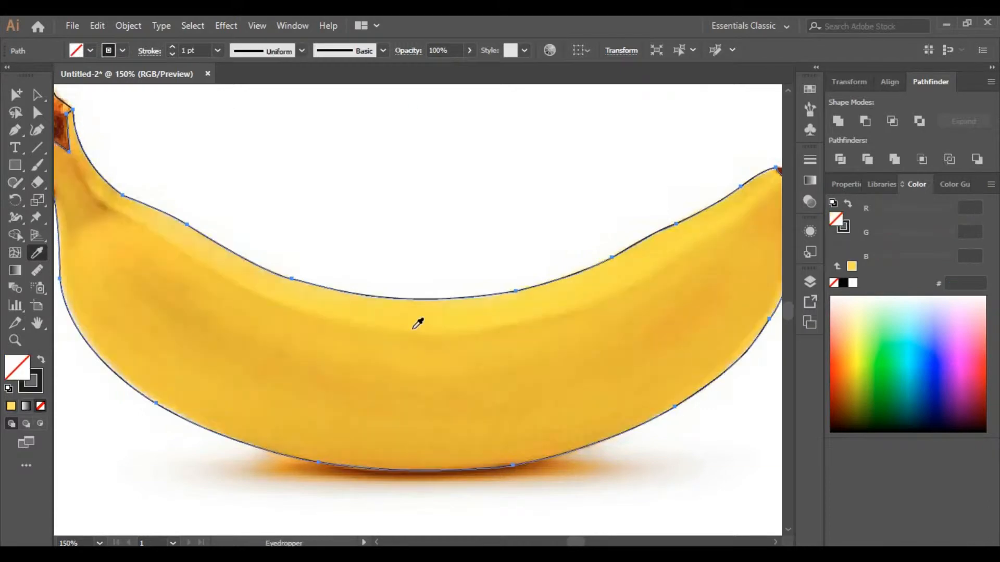
pyautogui.hotkey('ctrl', 'z')
pyautogui.click(365, 419)
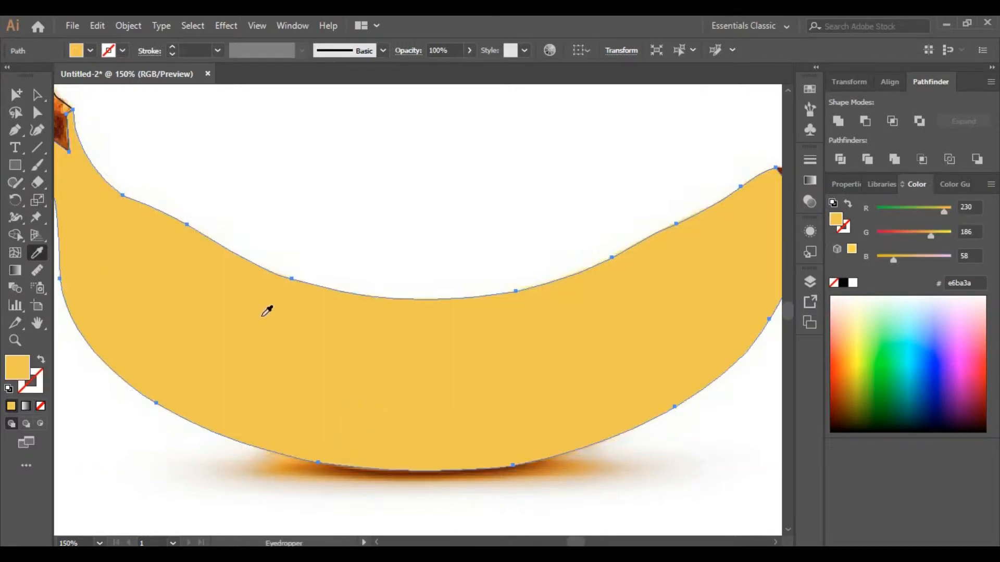
# Step: Fill the stem shape with dark brown sampled from the photo's stem using the Eyedropper
pyautogui.click(22, 338)
pyautogui.keyDown('alt'); pyautogui.click(271, 330); pyautogui.keyUp('alt')
pyautogui.click(339, 218)
pyautogui.click(364, 260)
pyautogui.click(385, 281)
pyautogui.click(17, 95)
pyautogui.click(322, 190)
pyautogui.click(37, 253)
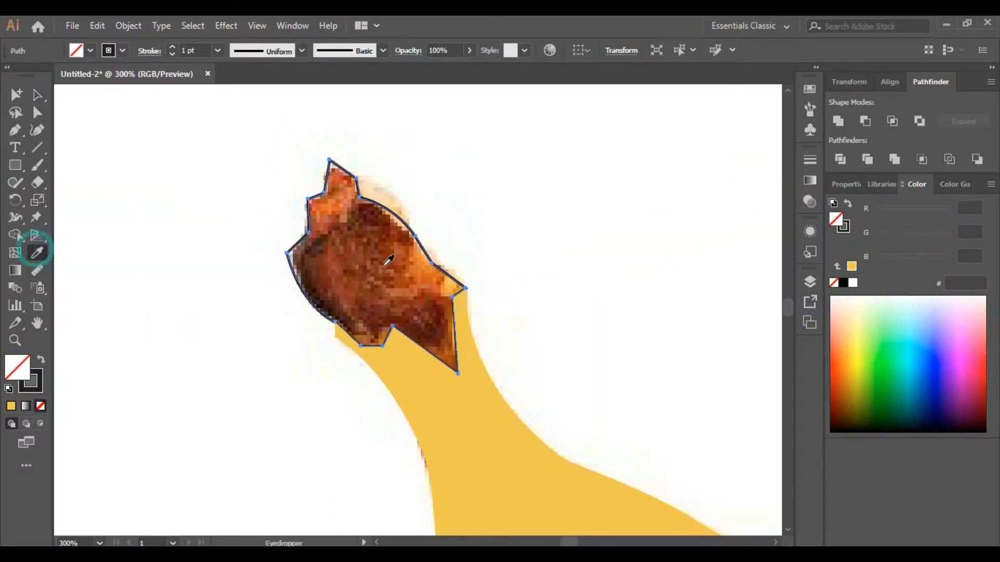
pyautogui.click(382, 262)
pyautogui.hotkey('ctrl', 'z')
pyautogui.click(377, 214)
pyautogui.click(38, 95)
pyautogui.click(91, 128)
# Step: Drag the traced banana and the photo apart so the vector artwork sits below the reference
pyautogui.click(15, 340)
pyautogui.keyDown('alt'); pyautogui.click(542, 449); pyautogui.keyUp('alt')
pyautogui.keyDown('alt'); pyautogui.click(542, 448); pyautogui.keyUp('alt')
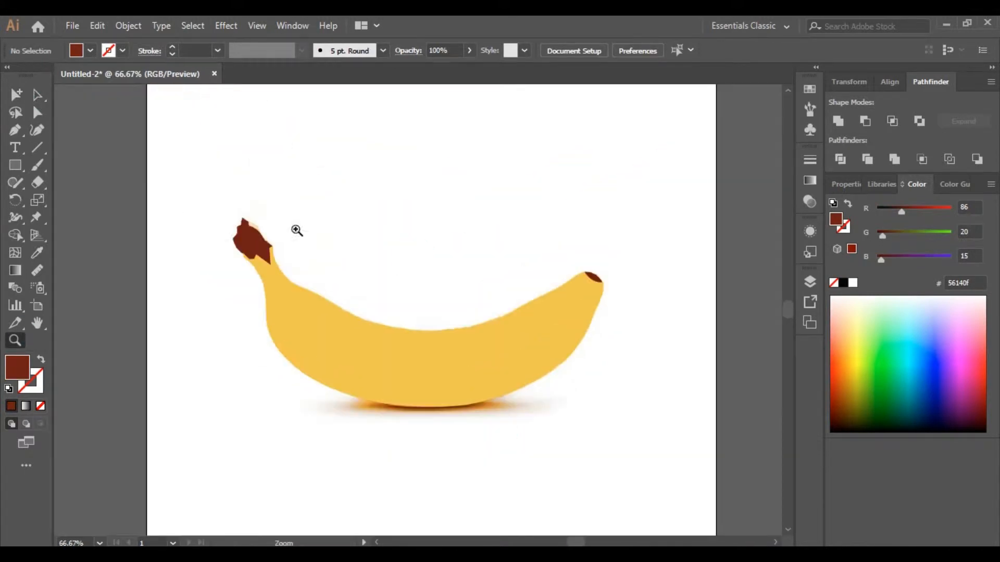
pyautogui.click(44, 98)
pyautogui.click(398, 345)
pyautogui.moveTo(397, 351); pyautogui.dragTo(417, 424)
pyautogui.moveTo(788, 362); pyautogui.dragTo(417, 424)
pyautogui.moveTo(453, 413); pyautogui.dragTo(651, 408)
pyautogui.moveTo(585, 401); pyautogui.dragTo(726, 279)
pyautogui.click(689, 457)
# Step: Try adding mesh points to the banana body with the Mesh tool, undoing them
pyautogui.click(15, 340)
pyautogui.click(375, 372)
pyautogui.click(483, 308)
pyautogui.click(349, 307)
pyautogui.keyDown('alt'); pyautogui.click(402, 319); pyautogui.keyUp('alt')
pyautogui.hotkey('ctrl', 'a')
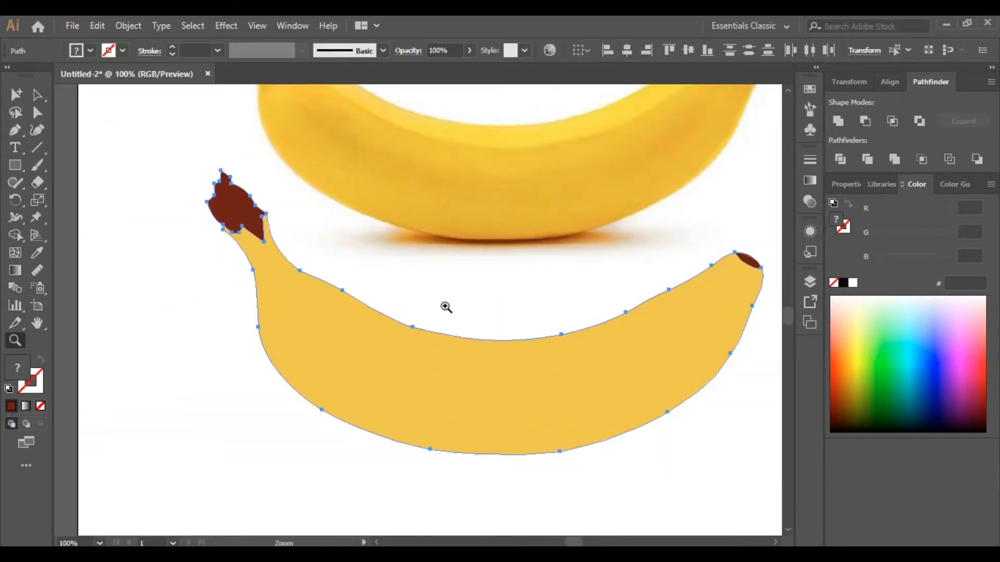
pyautogui.click(542, 357)
pyautogui.keyDown('alt'); pyautogui.click(375, 313); pyautogui.keyUp('alt')
pyautogui.click(621, 214)
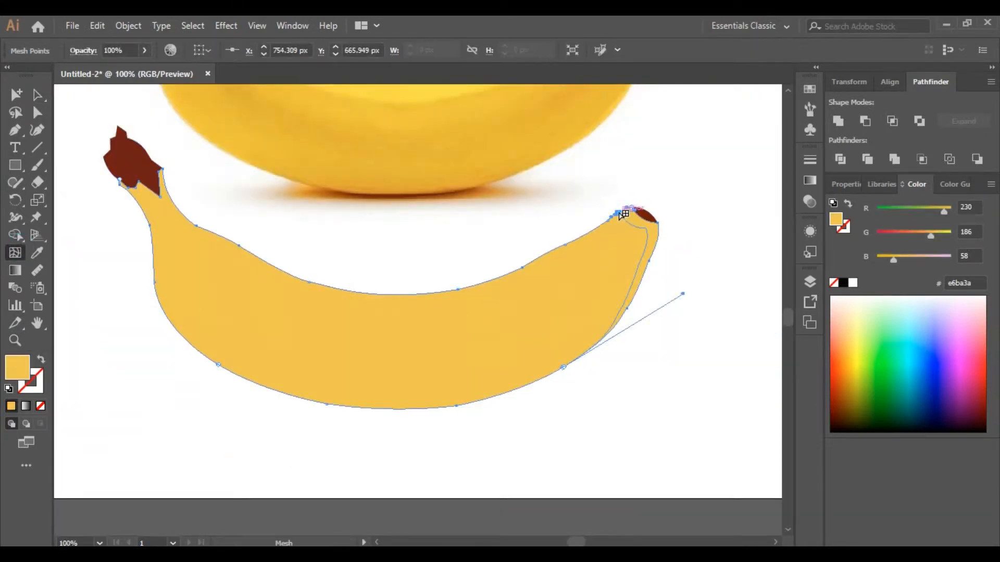
pyautogui.hotkey('ctrl', 'z')
pyautogui.click(401, 298)
pyautogui.click(457, 292)
pyautogui.click(440, 296)
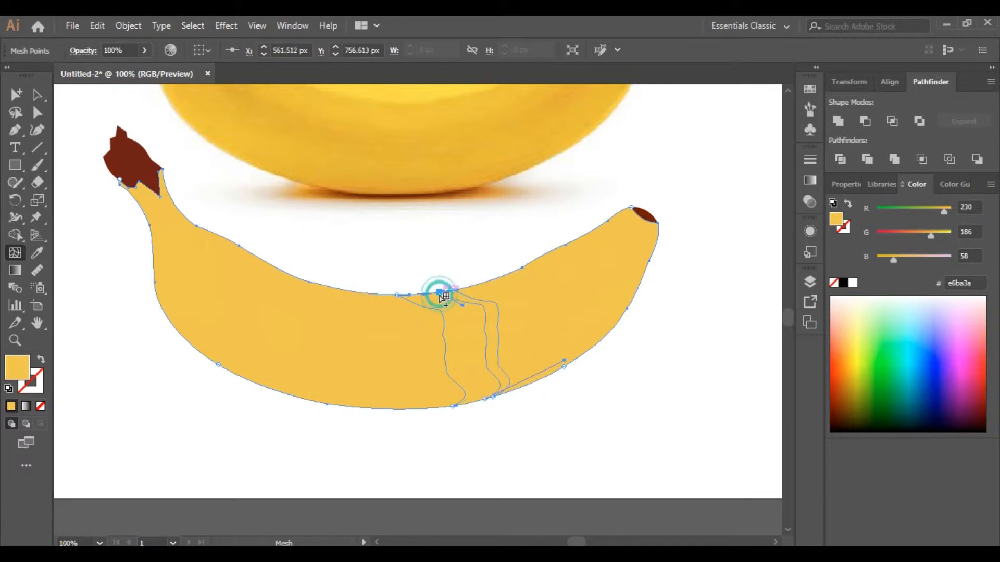
pyautogui.hotkey('ctrl', 'z')
pyautogui.hotkey('ctrl', 'z')
pyautogui.hotkey('ctrl', 'z')
# Step: Add vertical mesh lines across the banana body with the Mesh tool at intervals along its length
pyautogui.click(423, 314)
pyautogui.hotkey('ctrl', 'z')
pyautogui.click(401, 408)
pyautogui.hotkey('ctrl', 'z')
pyautogui.click(438, 408)
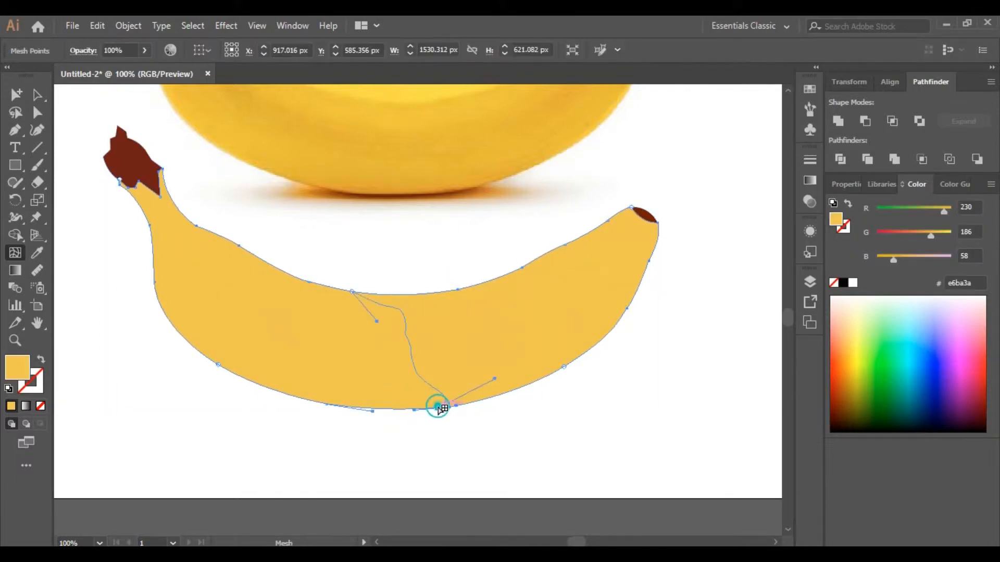
pyautogui.click(471, 402)
pyautogui.click(520, 388)
pyautogui.click(511, 273)
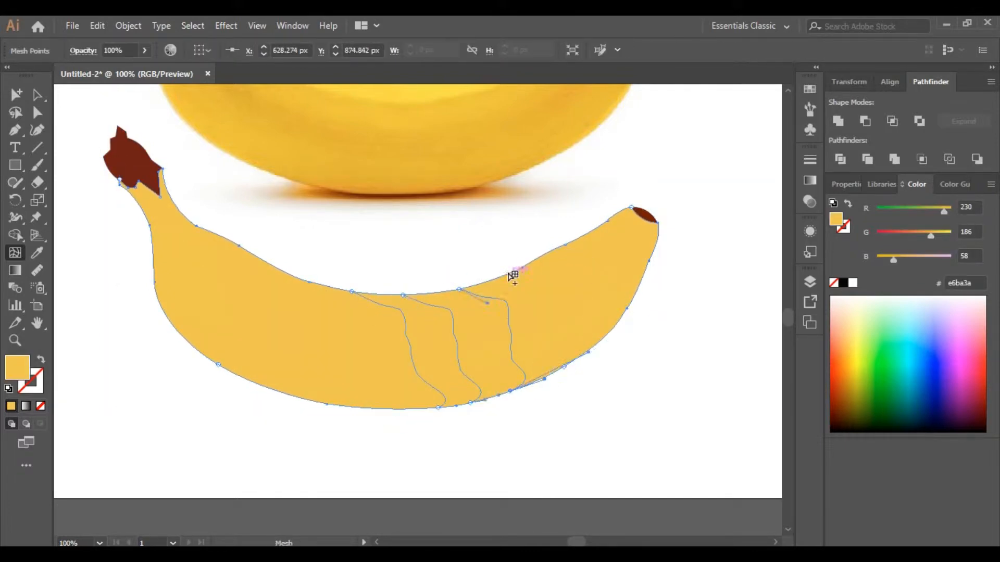
pyautogui.click(553, 251)
pyautogui.click(594, 231)
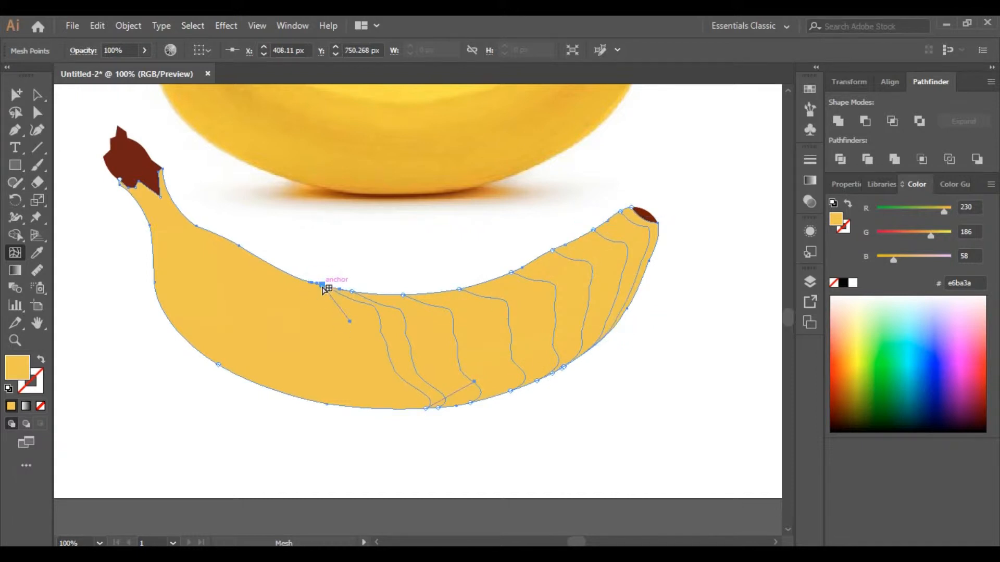
# Step: Add further vertical mesh lines toward the banana's left end
pyautogui.hotkey('ctrl', 'z')
pyautogui.click(409, 410)
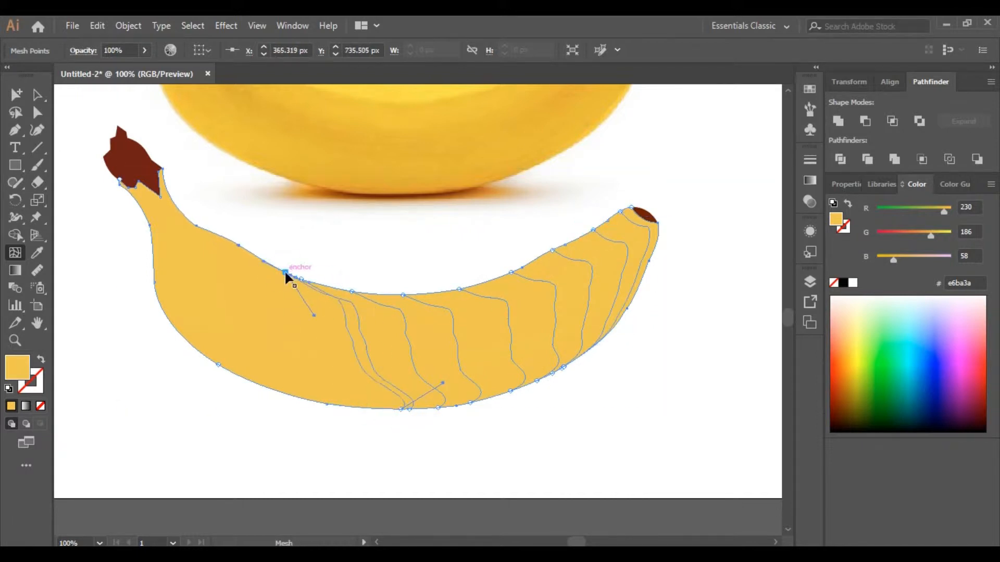
pyautogui.click(348, 406)
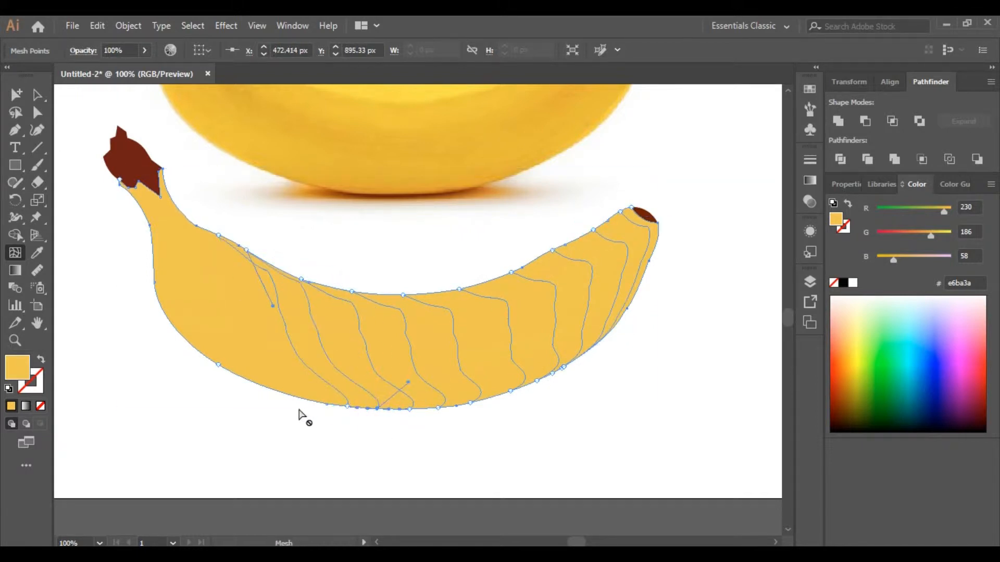
pyautogui.click(290, 395)
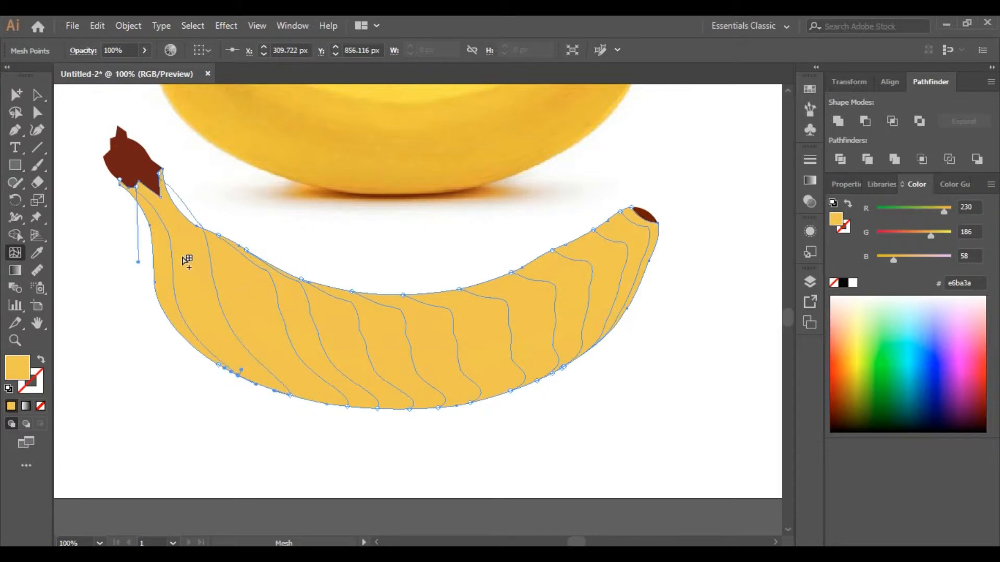
# Step: Add horizontal mesh lines running along the banana by clicking on its left edge
pyautogui.click(152, 254)
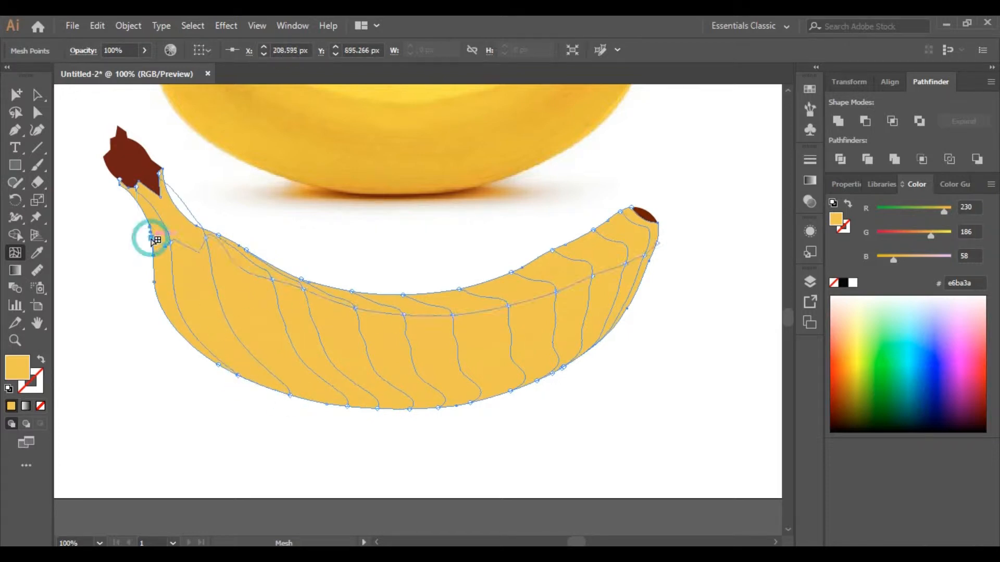
pyautogui.click(155, 291)
pyautogui.click(195, 345)
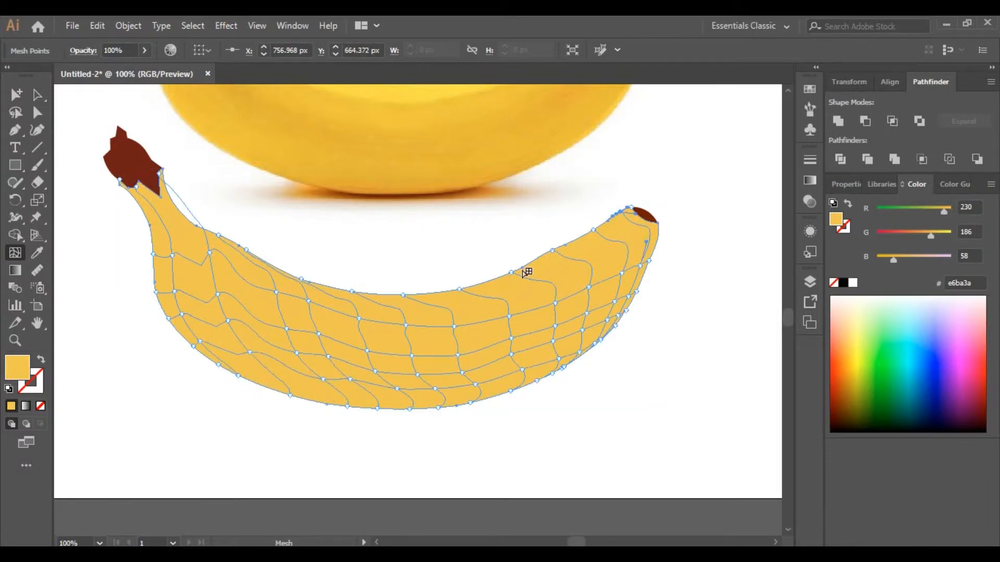
pyautogui.click(147, 215)
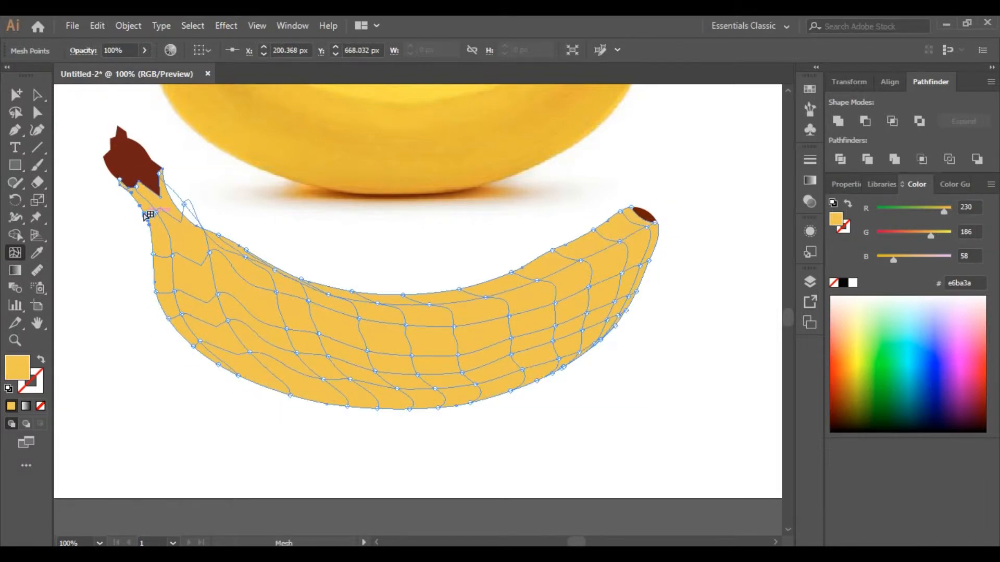
pyautogui.scroll(3, 495, 337)
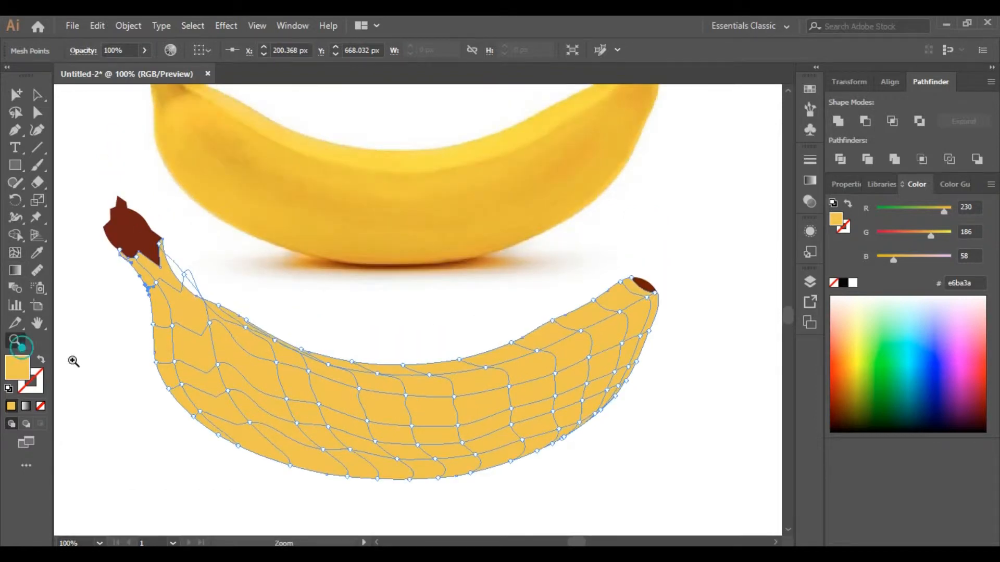
pyautogui.scroll(1, 486, 397)
pyautogui.scroll(-1, 471, 373)
pyautogui.hscroll(-2, 396, 352)
pyautogui.scroll(-1, 399, 349)
pyautogui.scroll(1, 398, 349)
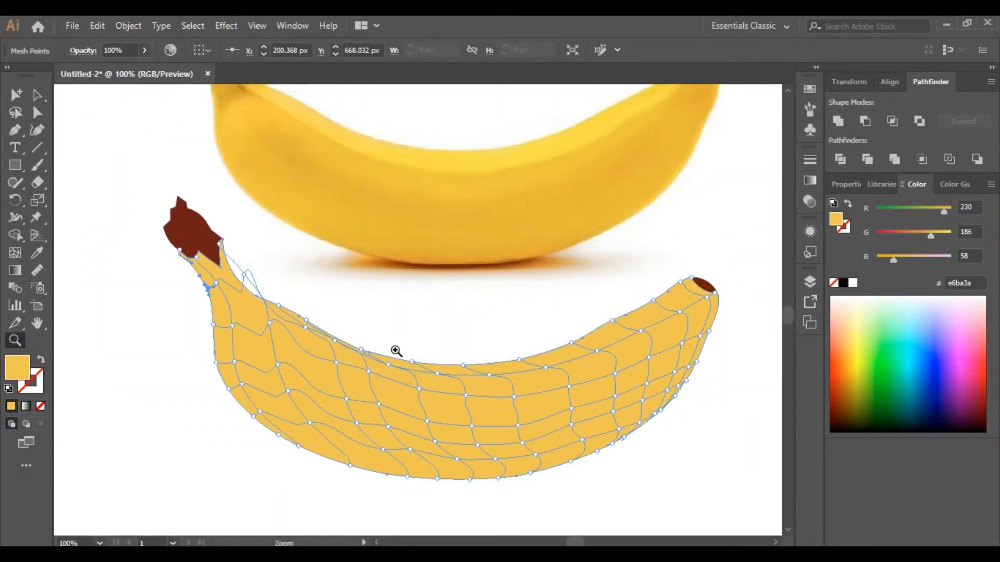
# Step: Try tinting the mesh points along the banana's upper edge with a highlight sampled from the photo, then undo it
pyautogui.scroll(1, 458, 359)
pyautogui.scroll(-1, 457, 347)
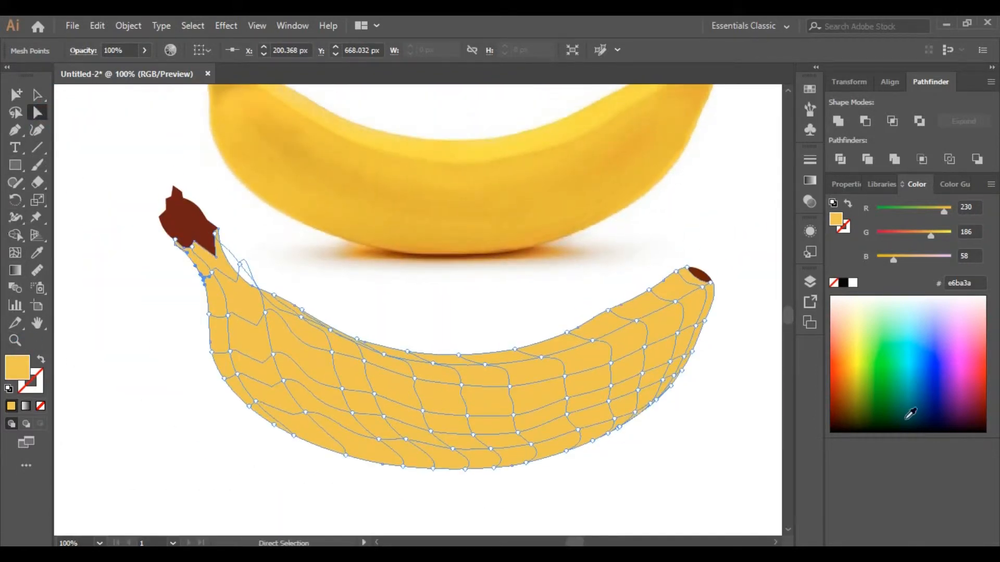
pyautogui.keyDown('shift'); pyautogui.click(675, 302); pyautogui.keyUp('shift')
pyautogui.keyDown('shift'); pyautogui.click(701, 287); pyautogui.keyUp('shift')
pyautogui.keyDown('shift'); pyautogui.click(635, 321); pyautogui.keyUp('shift')
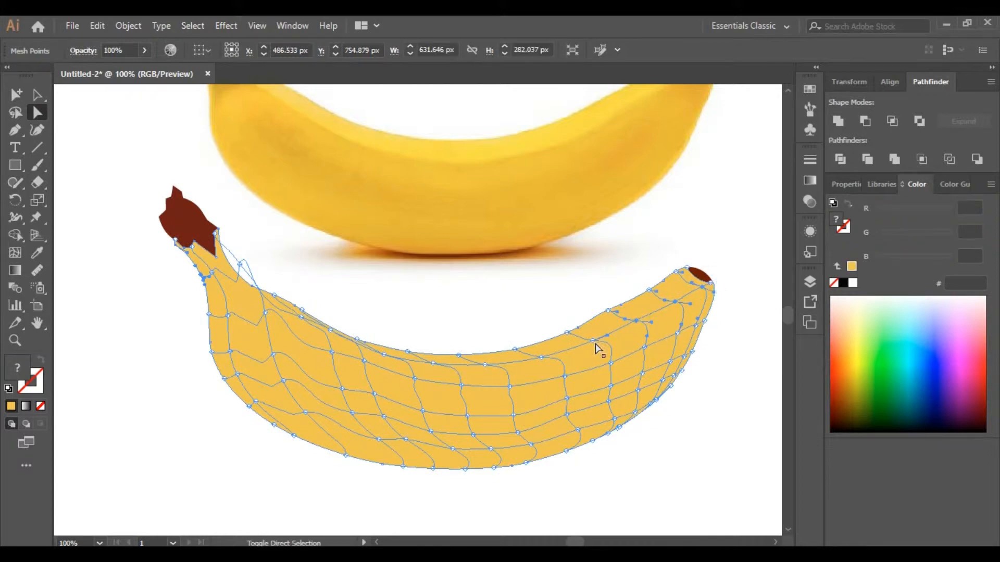
pyautogui.moveTo(389, 358); pyautogui.dragTo(266, 313)
pyautogui.click(37, 253)
pyautogui.click(393, 152)
pyautogui.click(38, 95)
pyautogui.click(63, 107)
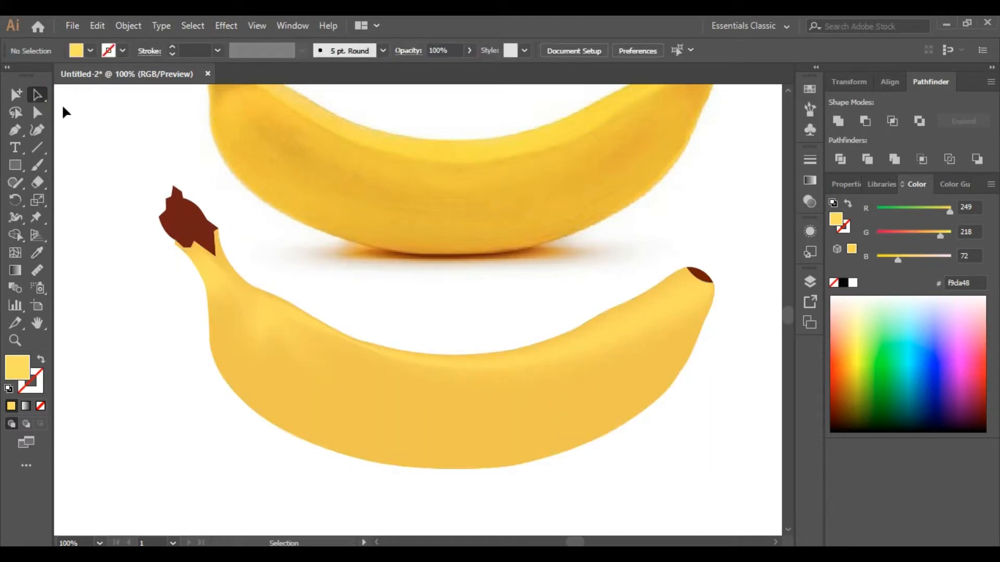
pyautogui.hotkey('ctrl', 'z')
pyautogui.hotkey('ctrl', 'z')
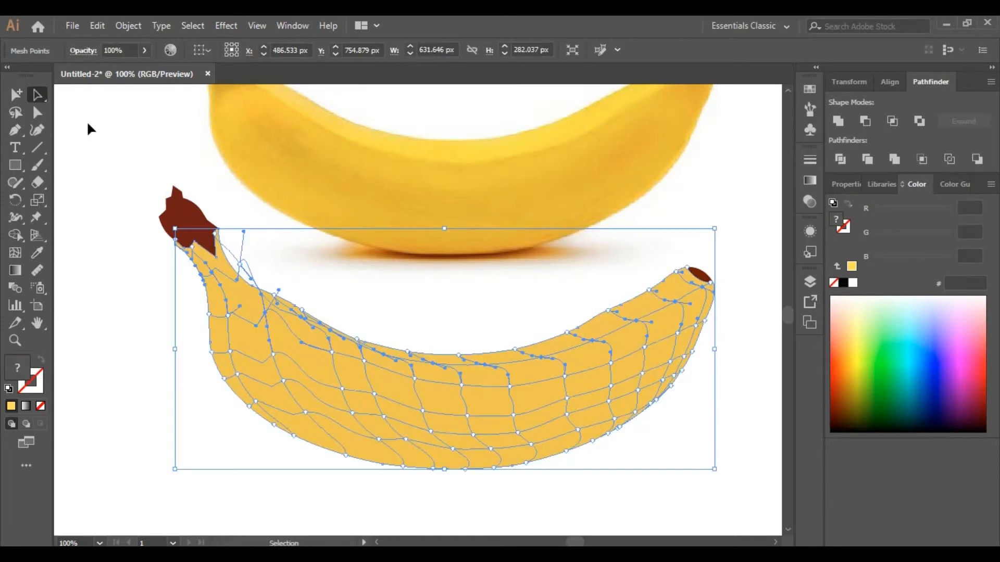
# Step: Select the mesh points along the banana's upper edge and fill them with a light yellow sampled from the photo
pyautogui.click(79, 213)
pyautogui.hotkey('ctrl', 'space')
pyautogui.click(528, 365)
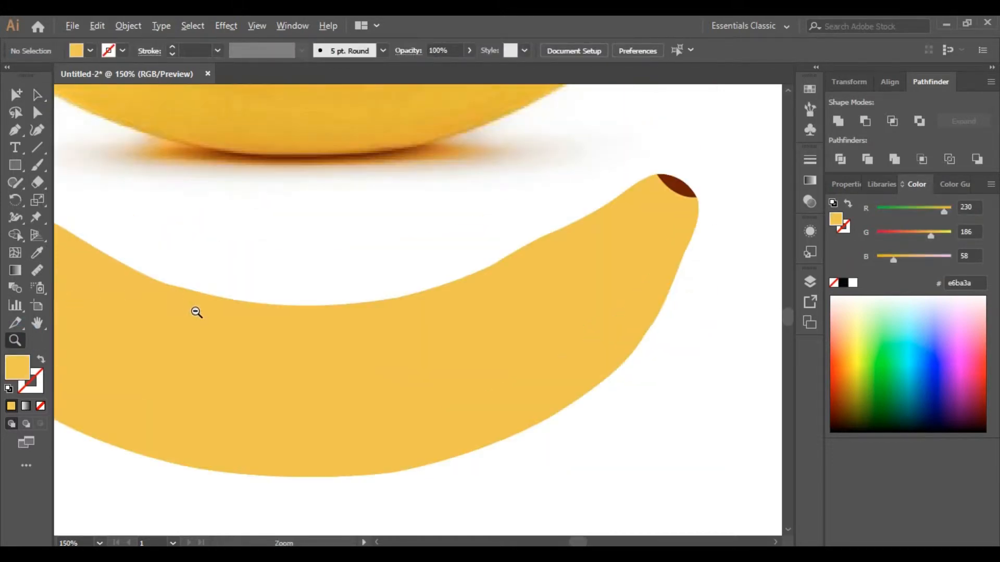
pyautogui.keyDown('alt'); pyautogui.click(207, 312); pyautogui.keyUp('alt')
pyautogui.click(540, 313)
pyautogui.press('a')
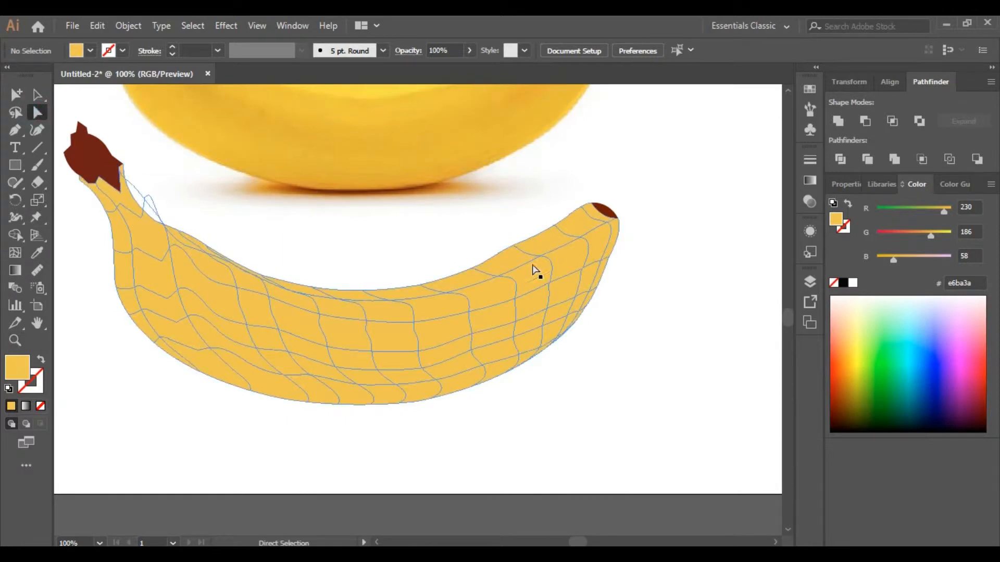
pyautogui.click(581, 240)
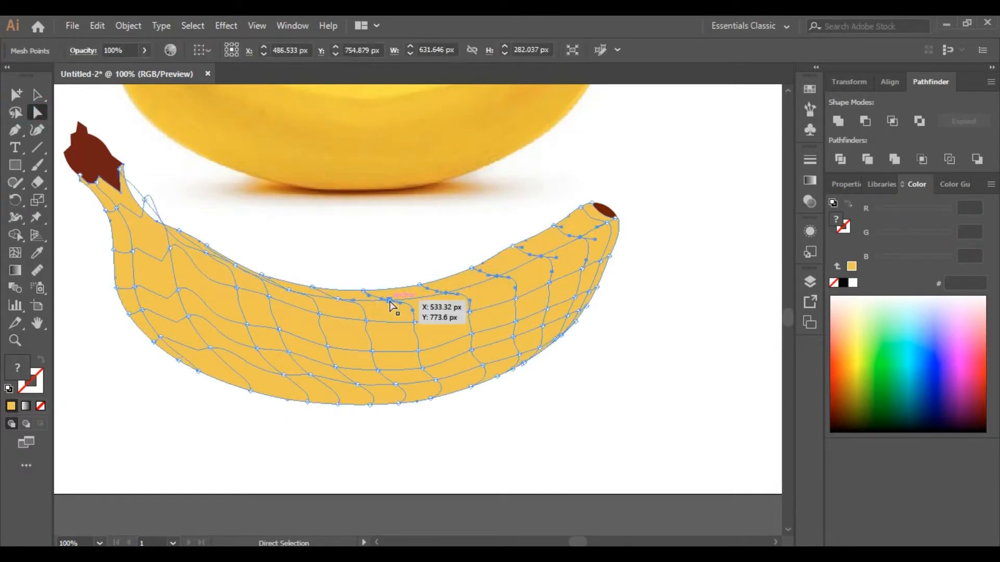
pyautogui.keyDown('shift'); pyautogui.click(337, 299); pyautogui.keyUp('shift')
pyautogui.keyDown('shift'); pyautogui.click(289, 290); pyautogui.keyUp('shift')
pyautogui.keyDown('shift'); pyautogui.click(206, 253); pyautogui.keyUp('shift')
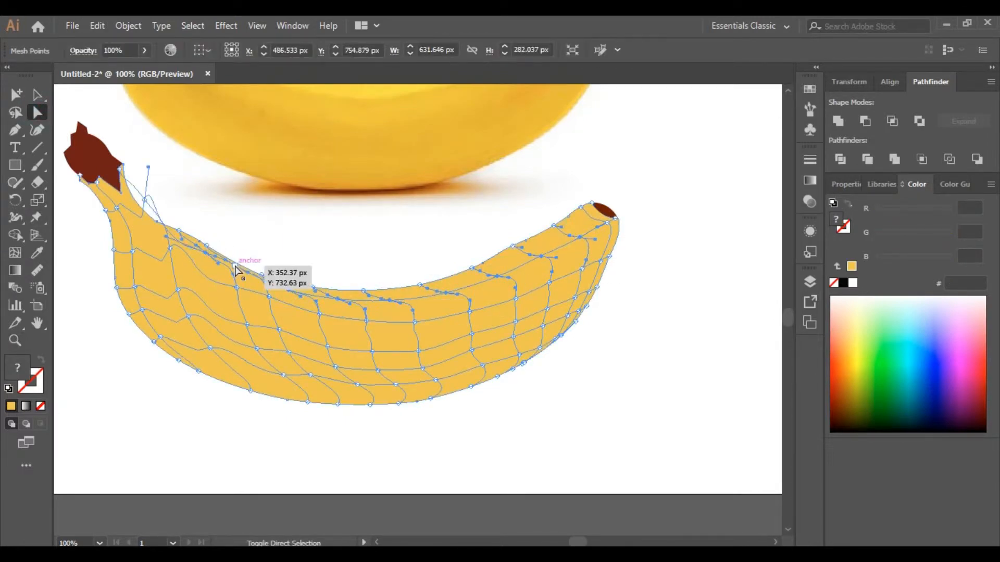
pyautogui.keyDown('shift'); pyautogui.click(235, 266); pyautogui.keyUp('shift')
pyautogui.scroll(4, 341, 244)
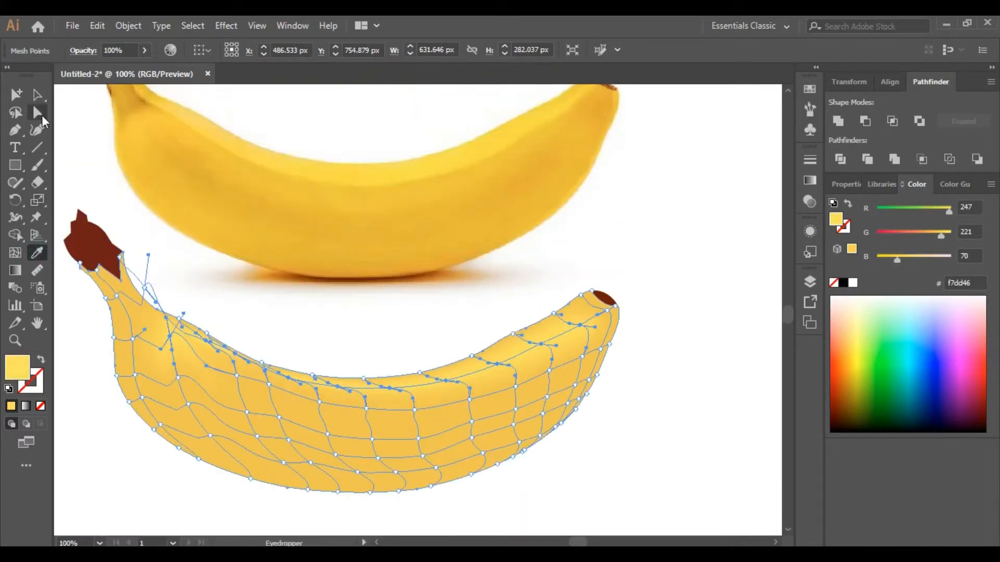
pyautogui.click(691, 389)
# Step: Select the second row of mesh points along the banana and fill them with a yellow sampled from the photo banana
pyautogui.click(37, 113)
pyautogui.click(548, 371)
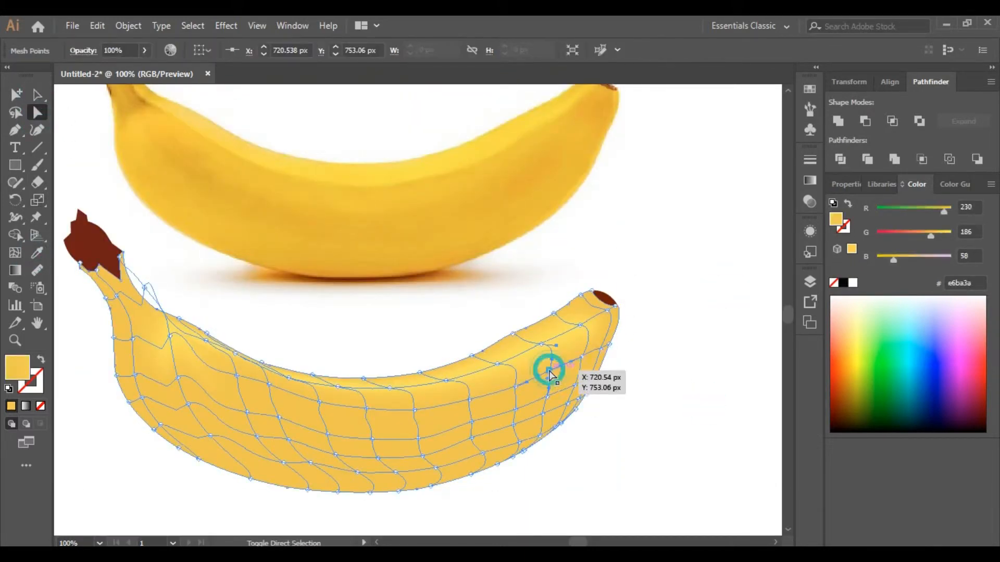
pyautogui.keyDown('shift'); pyautogui.click(582, 356); pyautogui.keyUp('shift')
pyautogui.keyDown('shift'); pyautogui.click(516, 386); pyautogui.keyUp('shift')
pyautogui.keyDown('shift'); pyautogui.click(470, 400); pyautogui.keyUp('shift')
pyautogui.keyDown('shift'); pyautogui.click(414, 410); pyautogui.keyUp('shift')
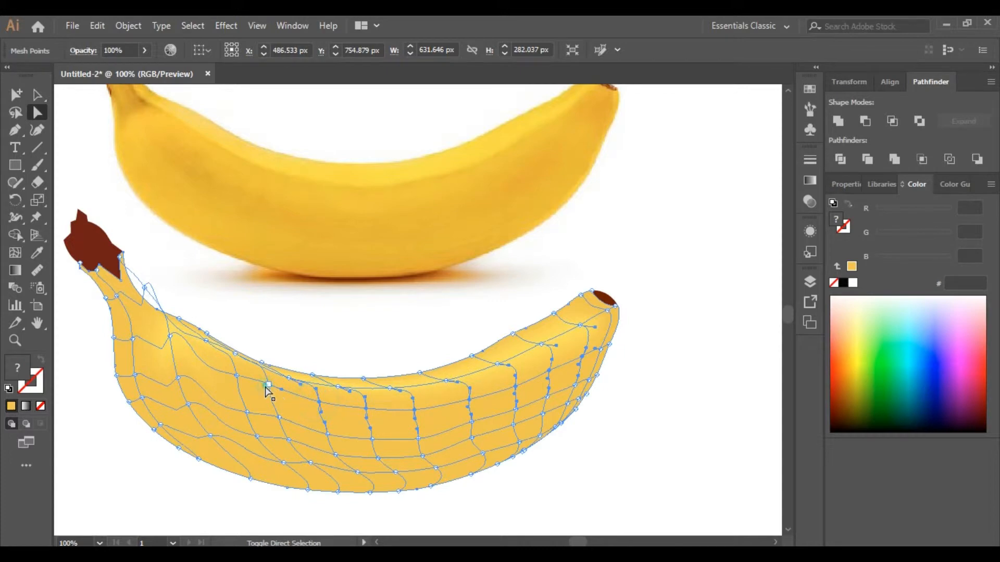
pyautogui.keyDown('shift'); pyautogui.click(267, 385); pyautogui.keyUp('shift')
pyautogui.keyDown('shift'); pyautogui.click(236, 375); pyautogui.keyUp('shift')
pyautogui.click(37, 253)
pyautogui.click(297, 196)
pyautogui.click(37, 112)
pyautogui.click(672, 307)
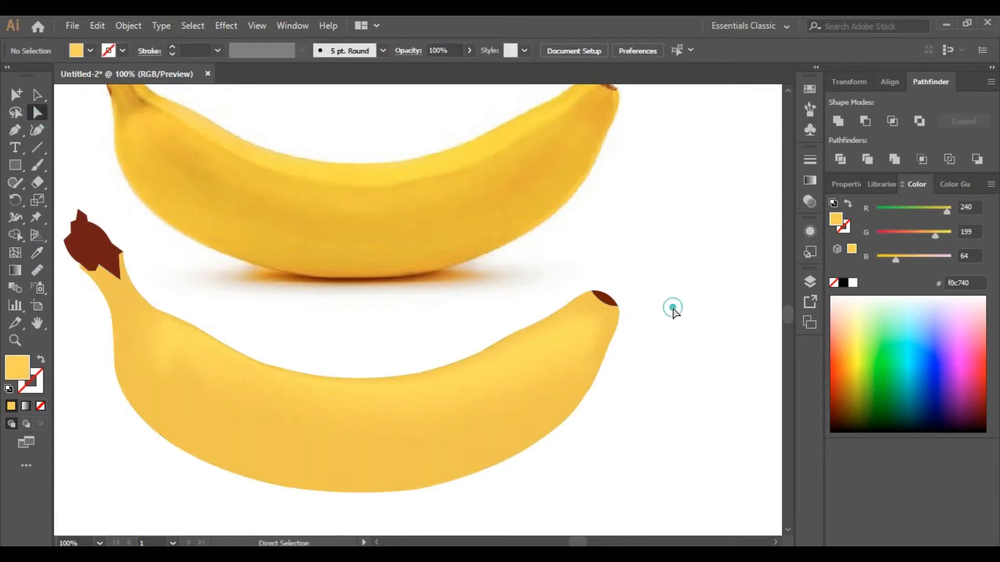
# Step: Select a lower row of mesh points along the banana's belly and fill them with a darker yellow sampled from the photo
pyautogui.click(178, 378)
pyautogui.keyDown('shift'); pyautogui.click(247, 412); pyautogui.keyUp('shift')
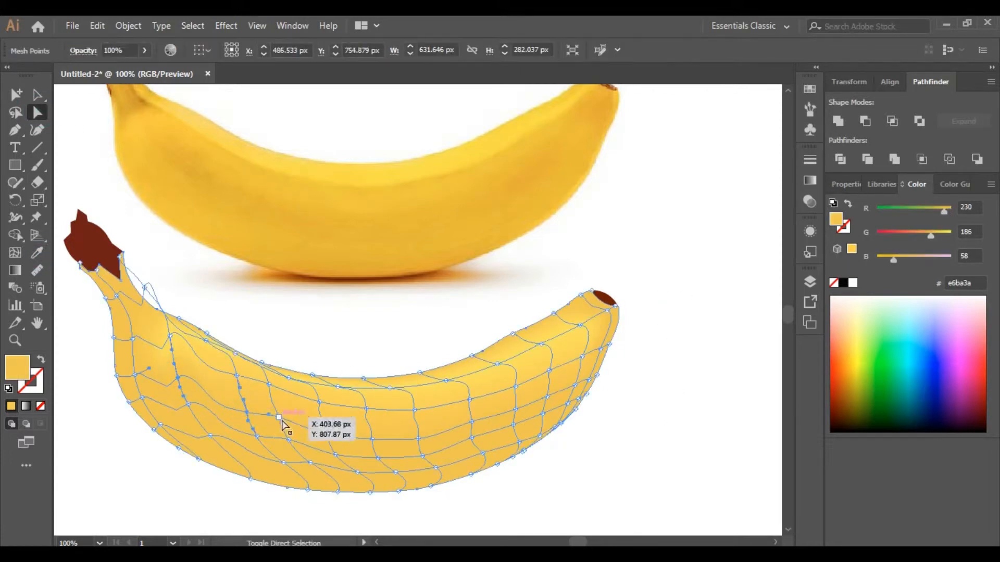
pyautogui.keyDown('shift'); pyautogui.click(371, 439); pyautogui.keyUp('shift')
pyautogui.keyDown('shift'); pyautogui.click(418, 439); pyautogui.keyUp('shift')
pyautogui.keyDown('shift'); pyautogui.click(471, 422); pyautogui.keyUp('shift')
pyautogui.keyDown('shift'); pyautogui.click(515, 410); pyautogui.keyUp('shift')
pyautogui.keyDown('shift'); pyautogui.click(547, 397); pyautogui.keyUp('shift')
pyautogui.keyDown('shift'); pyautogui.click(574, 386); pyautogui.keyUp('shift')
pyautogui.keyDown('shift'); pyautogui.click(589, 380); pyautogui.keyUp('shift')
pyautogui.click(37, 253)
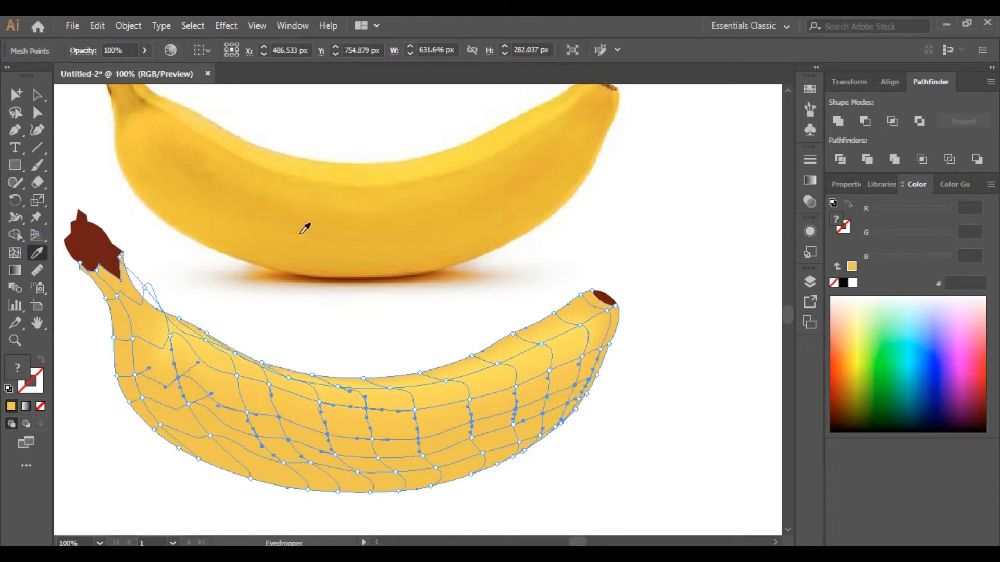
pyautogui.click(315, 229)
pyautogui.press('a')
pyautogui.click(550, 471)
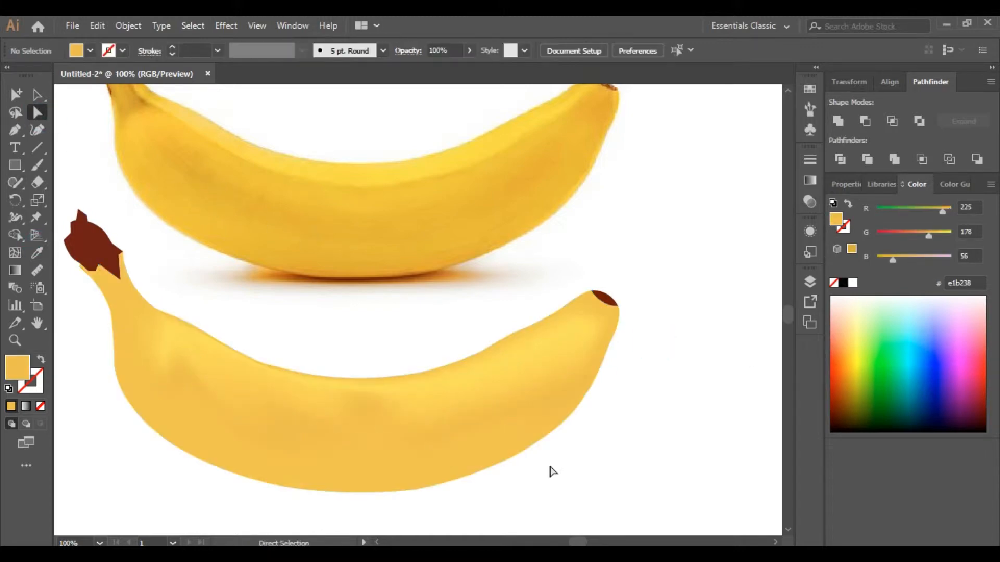
# Step: Select the mesh points along the banana's bottom edge and fill them with a yellow sampled from the photo
pyautogui.scroll(-1, 672, 464)
pyautogui.scroll(2, 651, 445)
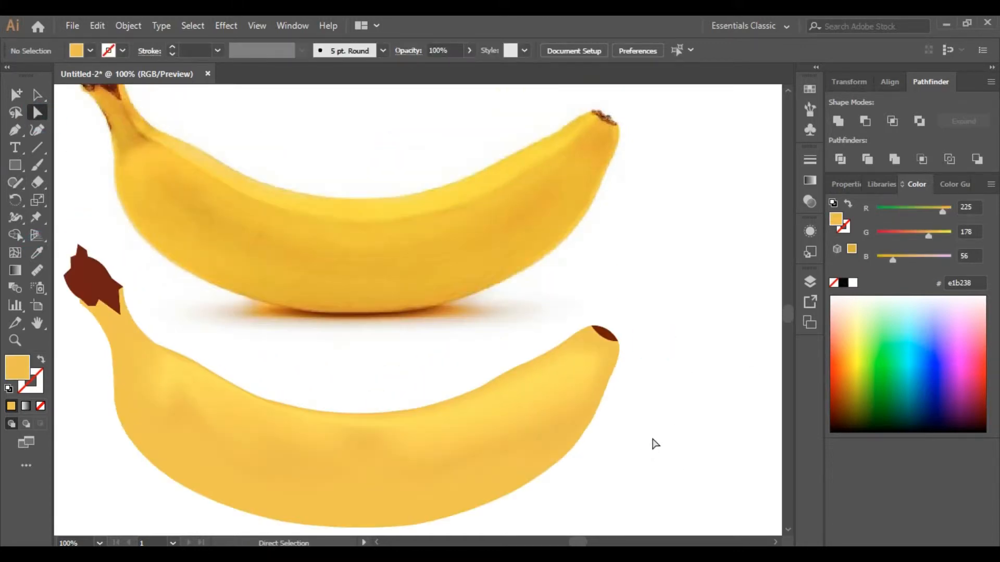
pyautogui.scroll(-1, 631, 456)
pyautogui.scroll(-1, 669, 456)
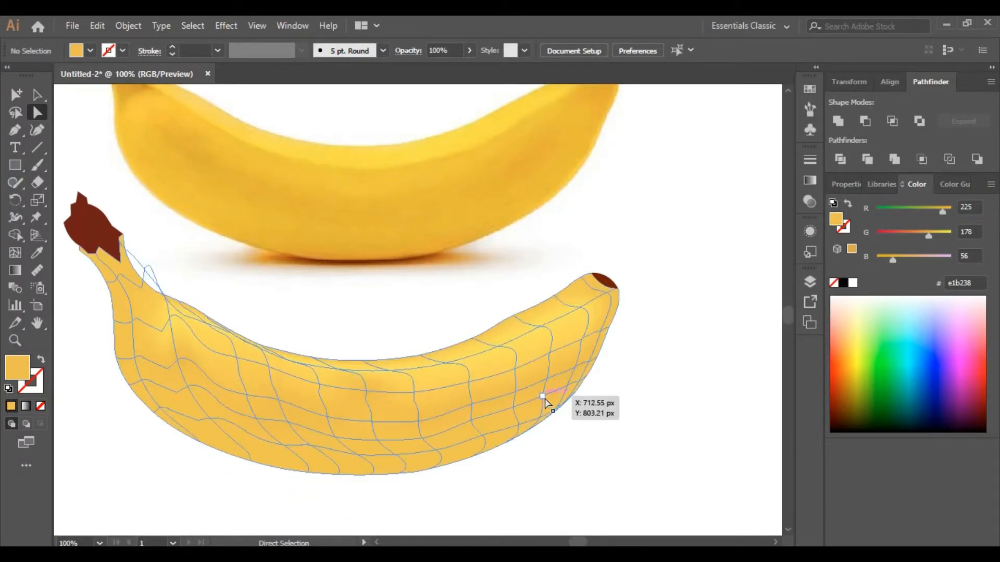
pyautogui.click(481, 436)
pyautogui.keyDown('shift'); pyautogui.click(436, 451); pyautogui.keyUp('shift')
pyautogui.keyDown('shift'); pyautogui.click(396, 455); pyautogui.keyUp('shift')
pyautogui.keyDown('shift'); pyautogui.click(356, 455); pyautogui.keyUp('shift')
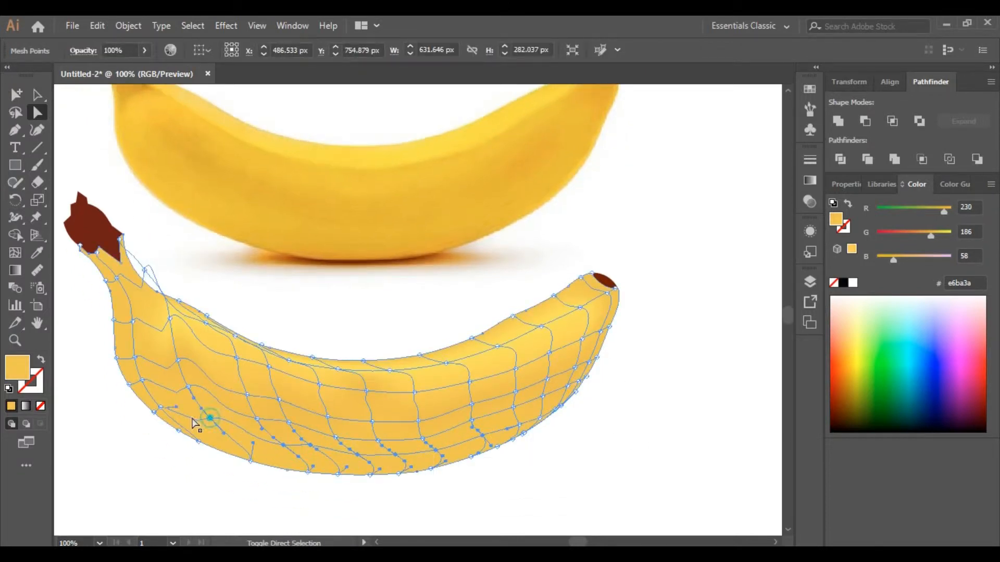
pyautogui.keyDown('shift'); pyautogui.click(160, 408); pyautogui.keyUp('shift')
pyautogui.keyDown('shift'); pyautogui.click(142, 380); pyautogui.keyUp('shift')
pyautogui.click(37, 253)
pyautogui.click(365, 240)
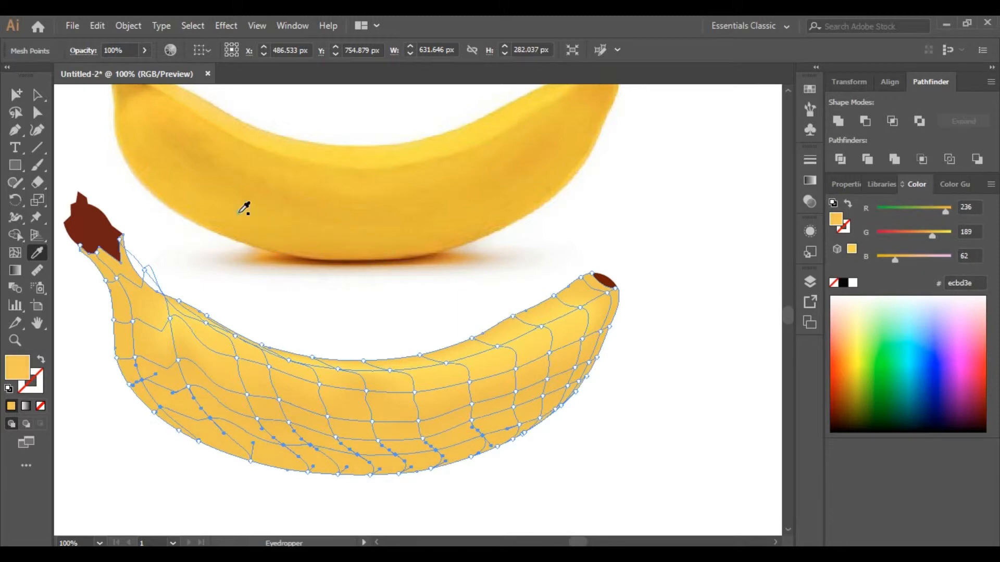
pyautogui.click(38, 95)
pyautogui.click(687, 319)
# Step: Zoom onto the stem and add mesh lines across the brown stem shape with the Mesh tool, using no fill colour
pyautogui.click(15, 341)
pyautogui.keyDown('alt'); pyautogui.click(349, 305); pyautogui.keyUp('alt')
pyautogui.keyDown('alt'); pyautogui.click(349, 305); pyautogui.keyUp('alt')
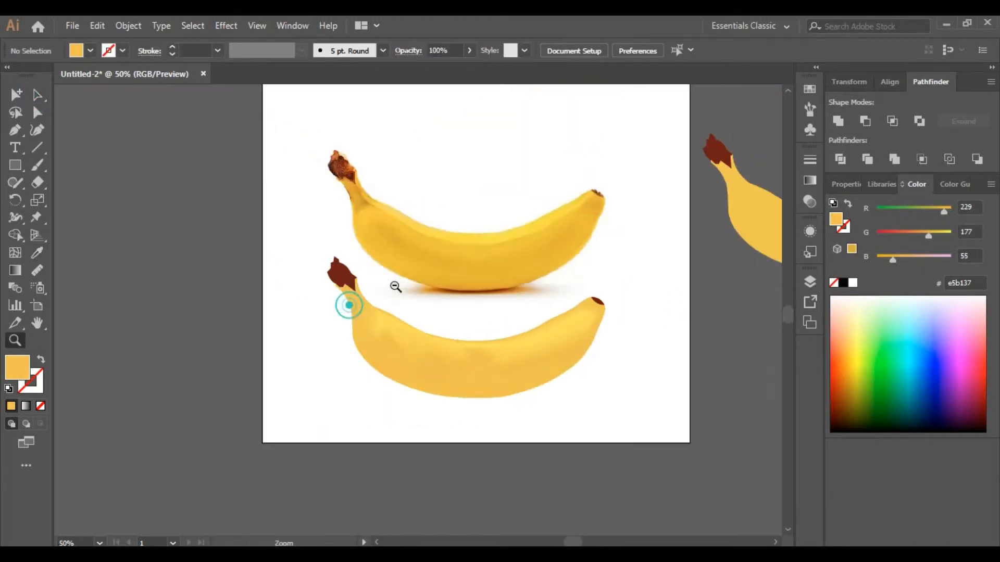
pyautogui.click(440, 299)
pyautogui.click(416, 292)
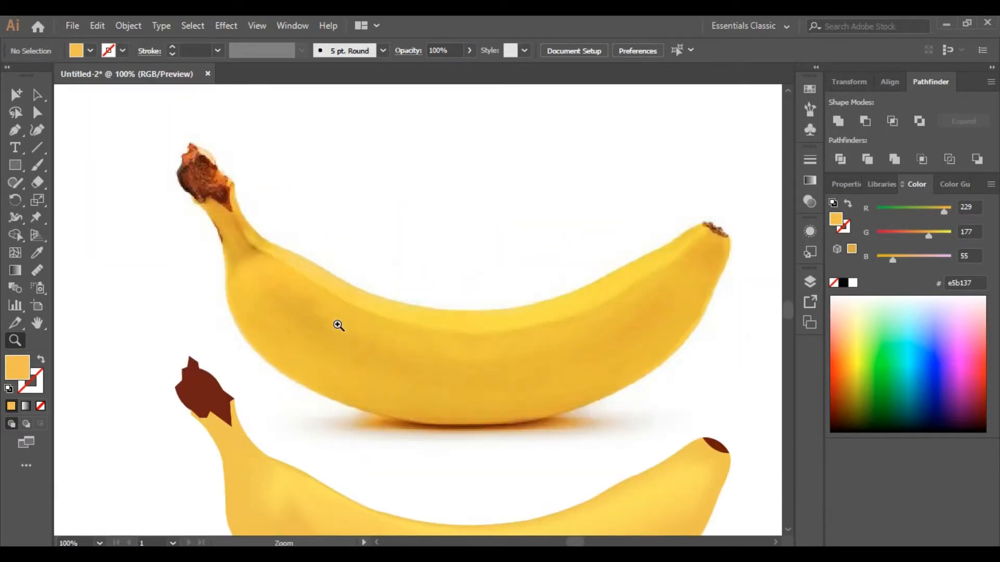
pyautogui.click(337, 326)
pyautogui.moveTo(397, 328); pyautogui.dragTo(416, 345)
pyautogui.click(17, 257)
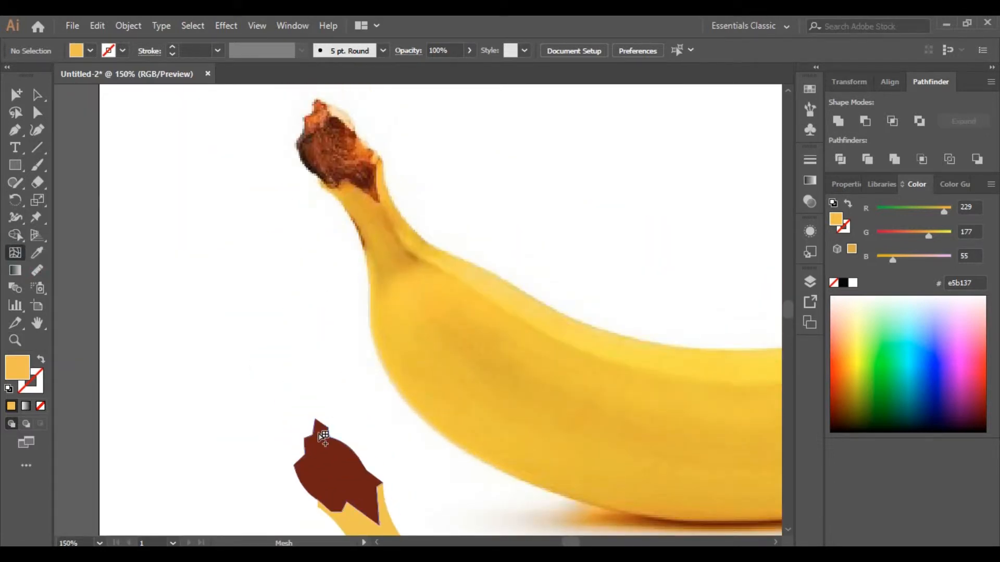
pyautogui.click(322, 435)
pyautogui.hotkey('ctrl', 'z')
pyautogui.click(41, 406)
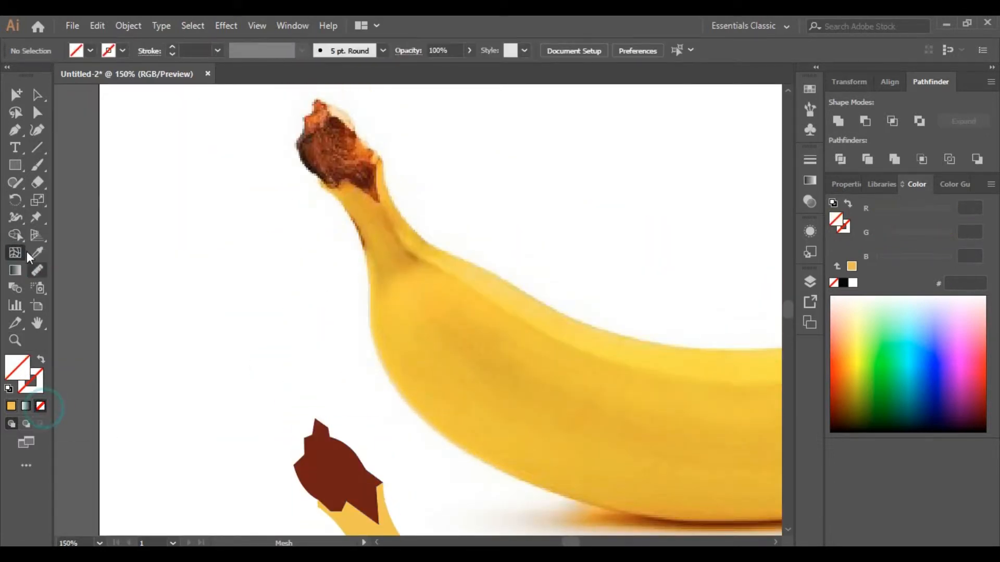
pyautogui.click(313, 438)
pyautogui.click(300, 475)
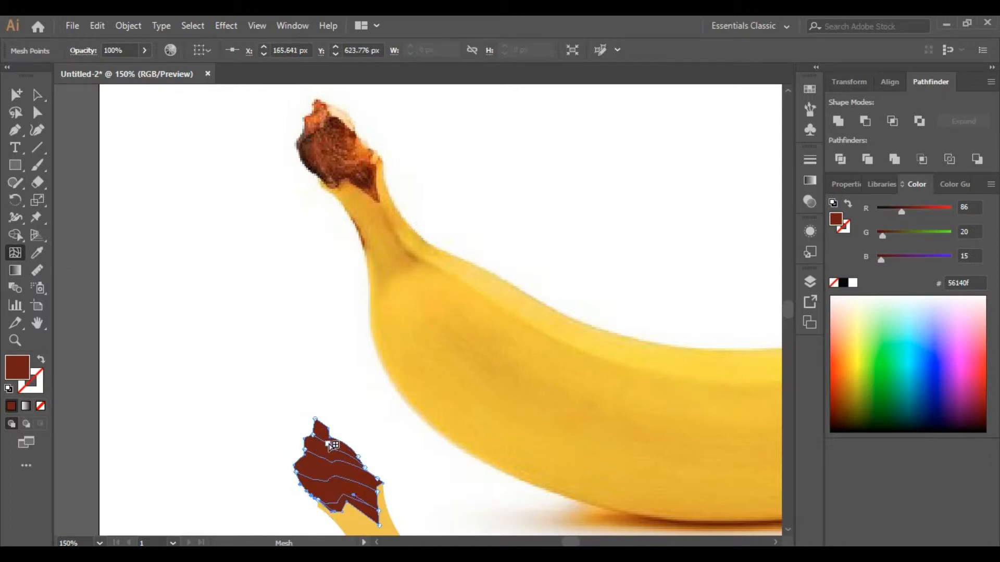
pyautogui.click(359, 458)
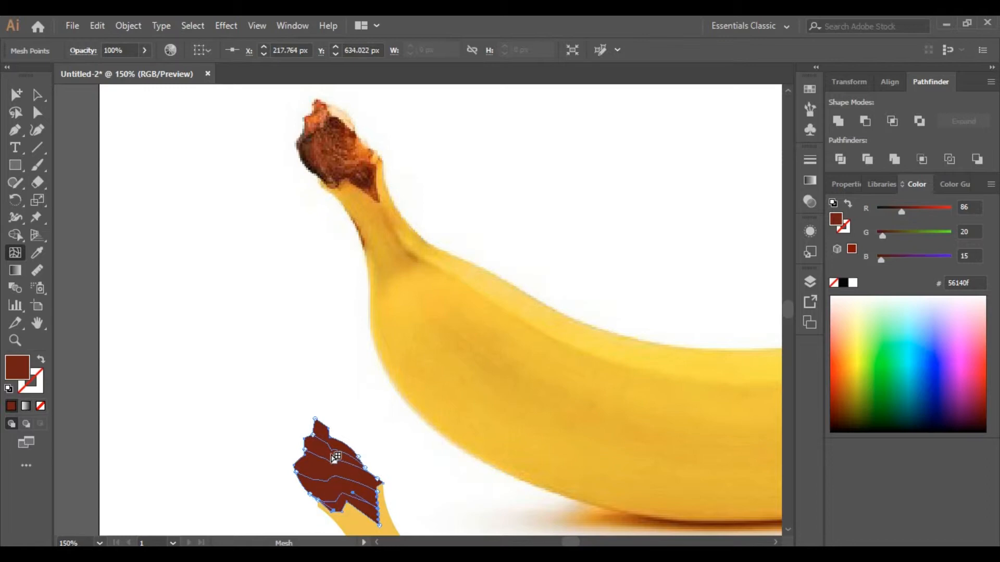
# Step: Select the mesh points on the stem's left edge and fill them with a dark brown sampled from the photo's stem
pyautogui.click(40, 114)
pyautogui.click(178, 192)
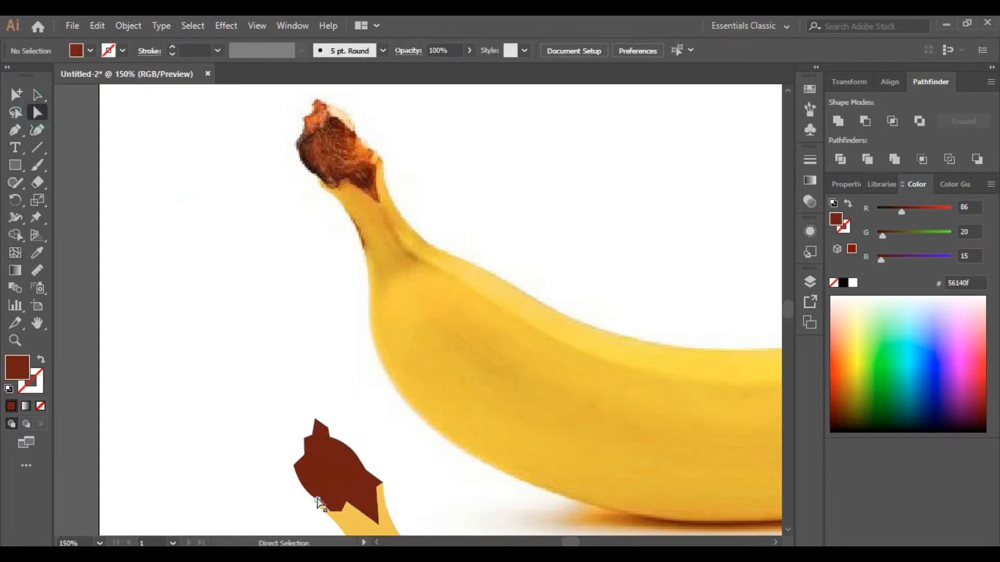
pyautogui.click(305, 476)
pyautogui.keyDown('shift'); pyautogui.click(312, 454); pyautogui.keyUp('shift')
pyautogui.keyDown('shift'); pyautogui.click(318, 438); pyautogui.keyUp('shift')
pyautogui.press('i')
pyautogui.moveTo(306, 143); pyautogui.dragTo(312, 138)
pyautogui.click(311, 171)
pyautogui.click(37, 113)
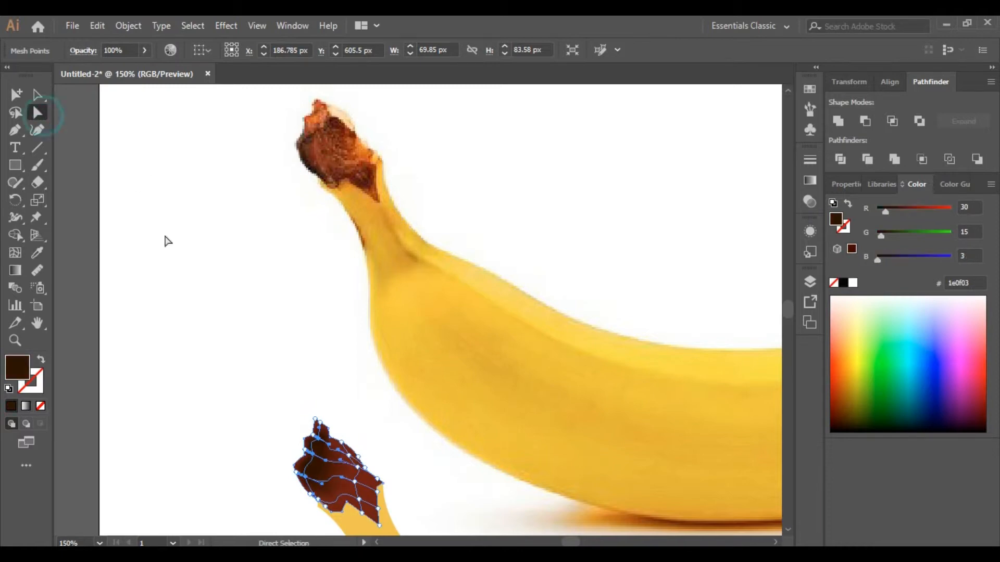
pyautogui.click(175, 239)
# Step: Select the mesh points on the stem's right edge and fill them with a reddish brown sampled from the photo's stem tip
pyautogui.click(359, 500)
pyautogui.click(358, 499)
pyautogui.keyDown('shift'); pyautogui.click(354, 482); pyautogui.keyUp('shift')
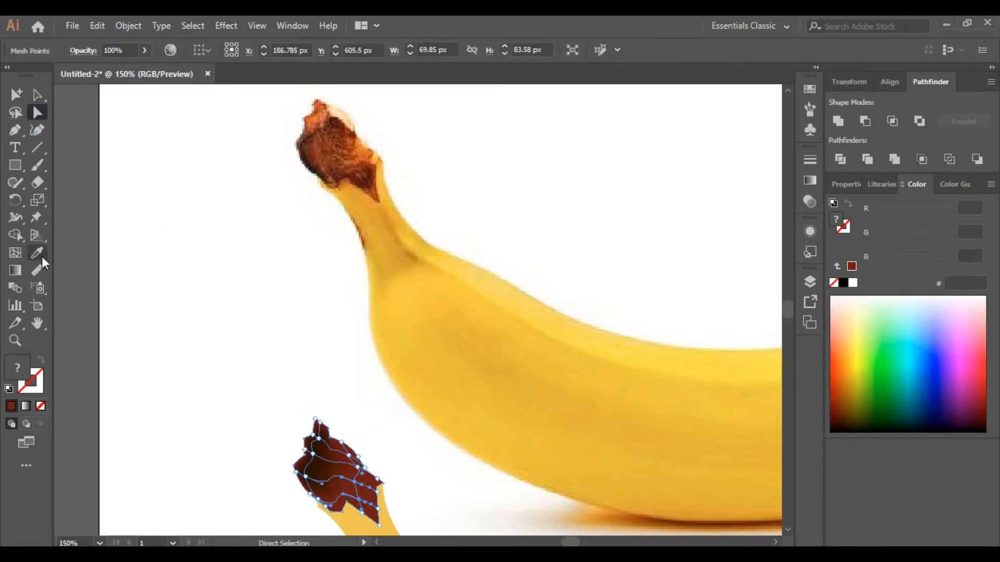
pyautogui.click(39, 255)
pyautogui.click(366, 180)
pyautogui.click(367, 183)
pyautogui.click(374, 180)
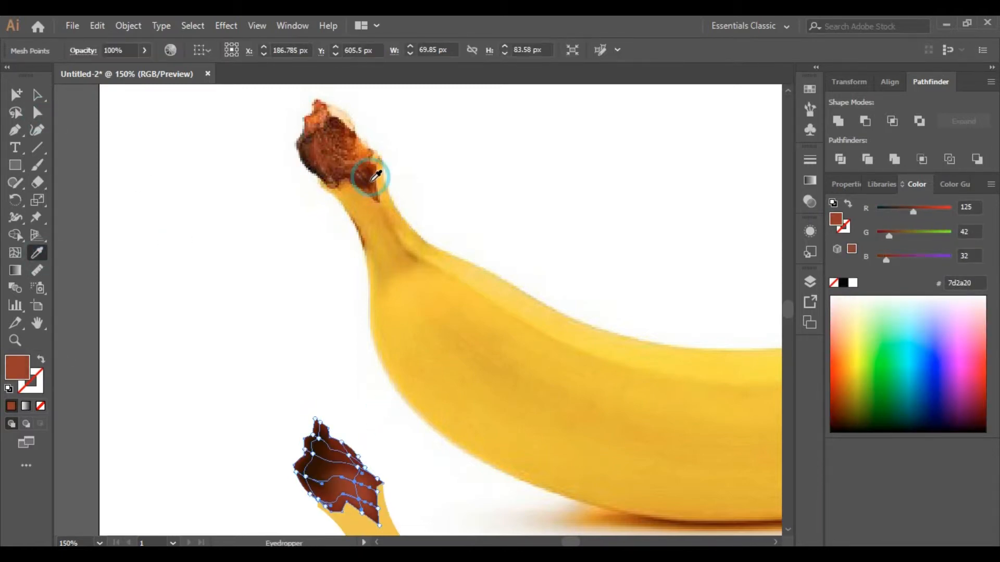
pyautogui.click(361, 178)
pyautogui.click(46, 108)
pyautogui.hotkey('ctrl', 'shift', 'a')
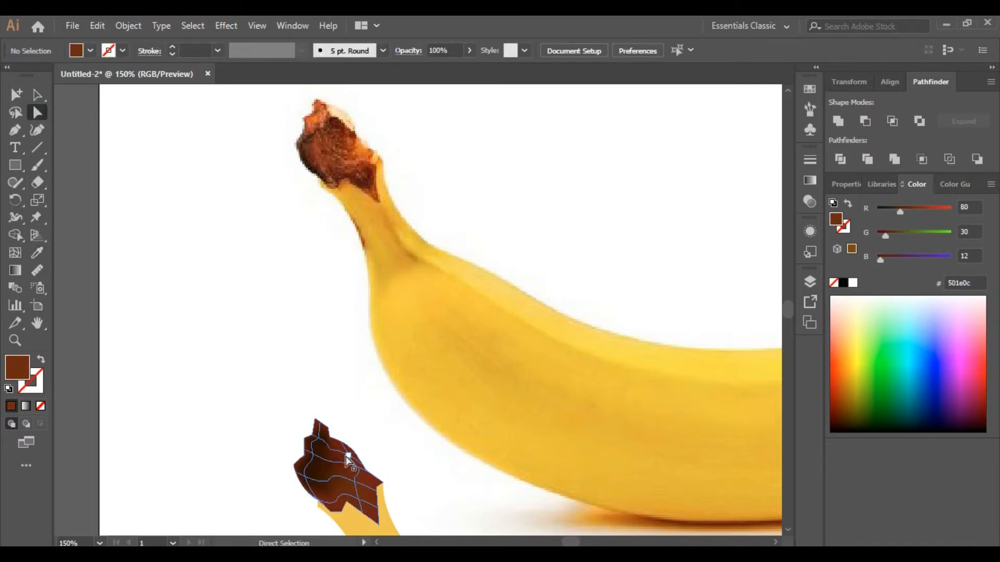
# Step: Color the stem's central mesh point with a brown sampled from the photo's stem end
pyautogui.click(348, 461)
pyautogui.press('i')
pyautogui.click(344, 138)
pyautogui.click(37, 113)
pyautogui.click(65, 134)
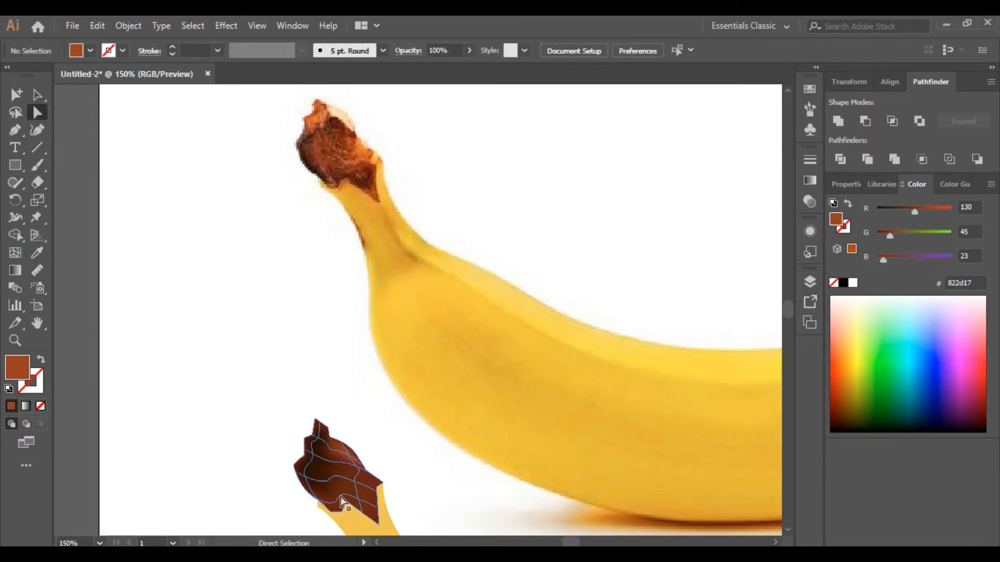
# Step: Color the stem's right-edge mesh points with an orange sampled from the photo's stem tip
pyautogui.click(354, 481)
pyautogui.keyDown('shift'); pyautogui.click(358, 499); pyautogui.keyUp('shift')
pyautogui.click(37, 253)
pyautogui.click(363, 156)
pyautogui.click(317, 112)
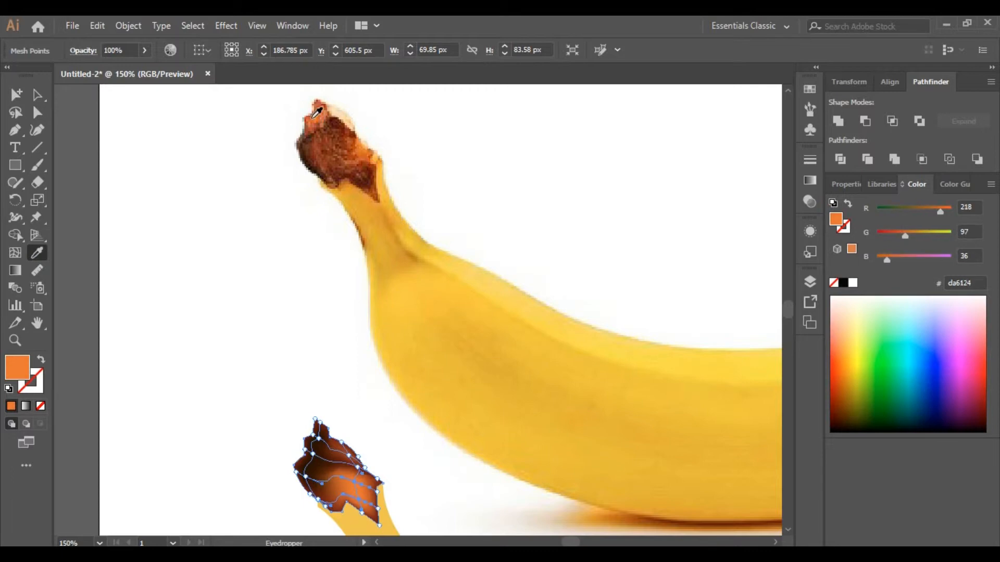
pyautogui.click(37, 113)
pyautogui.click(138, 125)
# Step: Recolor the stem's right-edge mesh points with a brown sampled near the base of the photo's stem
pyautogui.click(359, 499)
pyautogui.keyDown('shift'); pyautogui.click(355, 481); pyautogui.keyUp('shift')
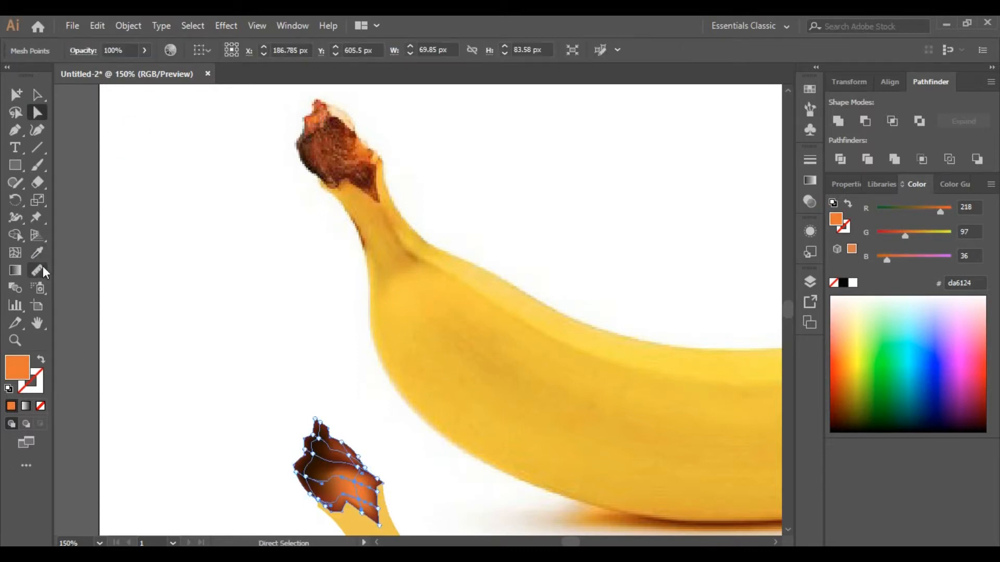
pyautogui.click(37, 252)
pyautogui.click(370, 180)
pyautogui.click(37, 112)
pyautogui.click(89, 129)
# Step: Color the top mesh point of the stem with an orange sampled from the photo's stem tip
pyautogui.scroll(-2, 208, 290)
pyautogui.scroll(1, 349, 427)
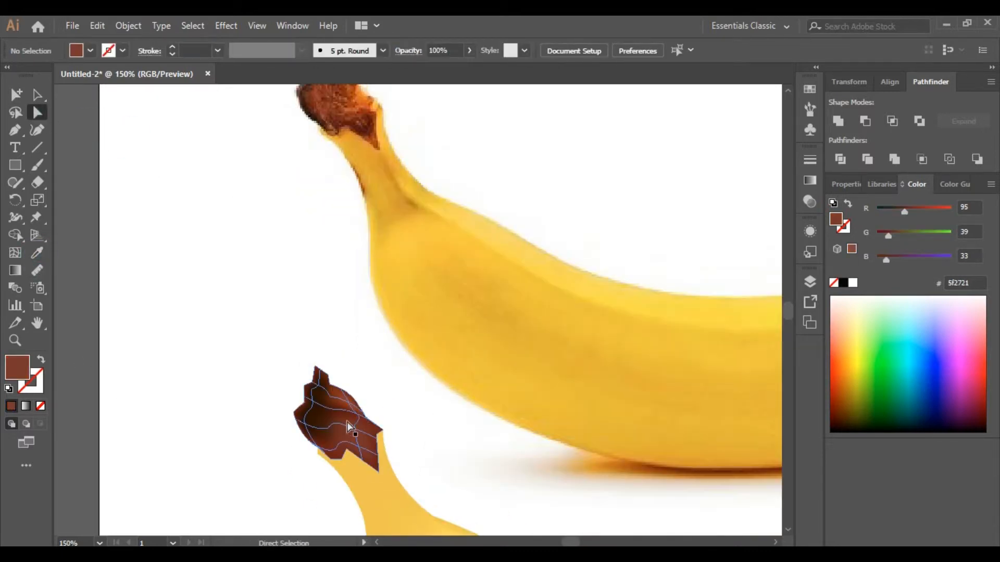
pyautogui.click(318, 385)
pyautogui.click(37, 252)
pyautogui.scroll(1, 291, 172)
pyautogui.click(318, 114)
pyautogui.scroll(-1, 295, 195)
pyautogui.click(38, 113)
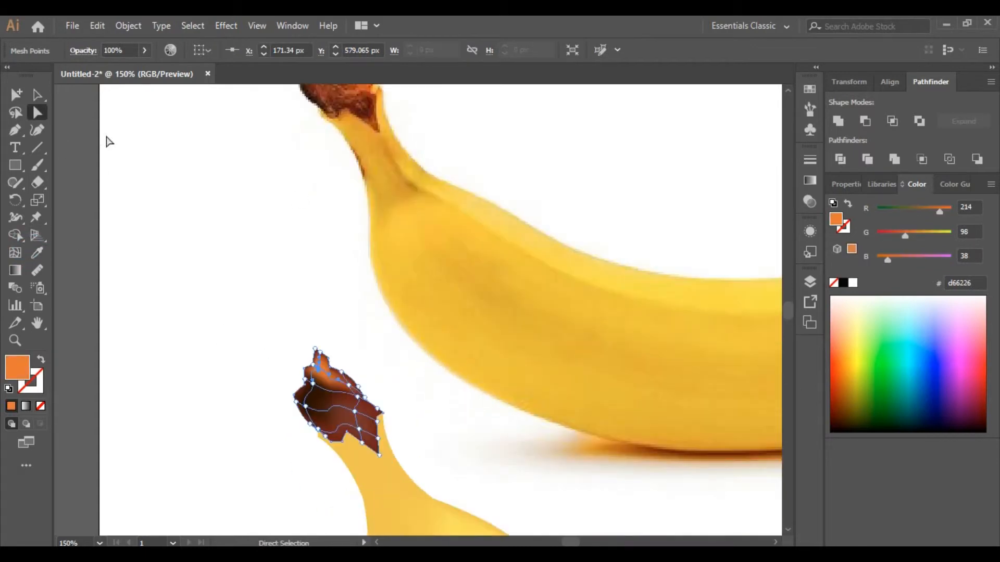
# Step: Color a lower stem mesh point with a dark brown sampled from the photo's stem end
pyautogui.click(105, 137)
pyautogui.scroll(1, 344, 383)
pyautogui.click(355, 482)
pyautogui.click(37, 253)
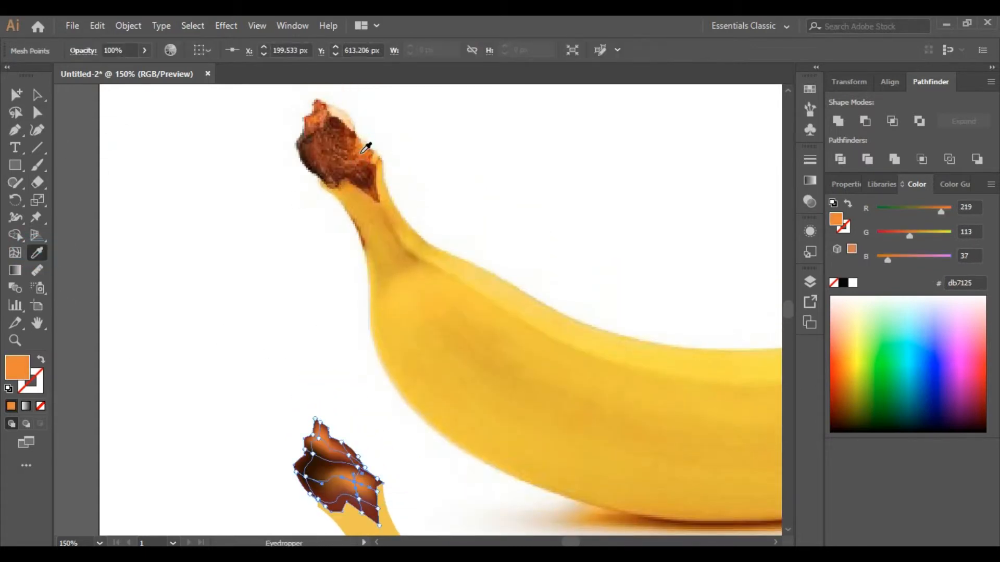
pyautogui.click(350, 151)
pyautogui.click(37, 95)
pyautogui.click(142, 281)
pyautogui.click(15, 341)
pyautogui.keyDown('alt'); pyautogui.click(380, 384); pyautogui.keyUp('alt')
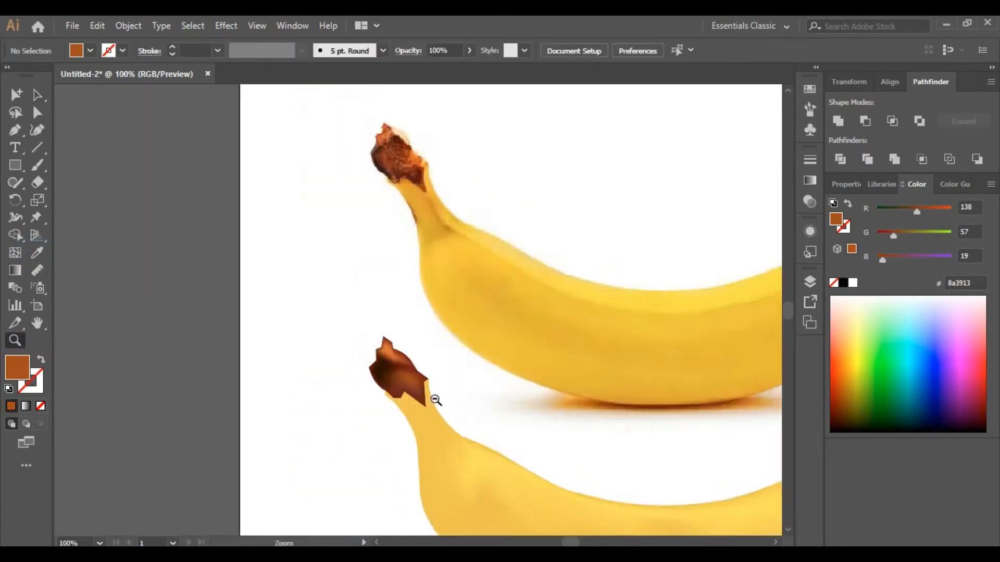
# Step: Fill the vector banana's tip cap with a dark brown sampled from the photo's banana tip
pyautogui.keyDown('alt'); pyautogui.click(464, 383); pyautogui.keyUp('alt')
pyautogui.keyDown('alt'); pyautogui.click(469, 379); pyautogui.keyUp('alt')
pyautogui.click(521, 359)
pyautogui.click(426, 279)
pyautogui.click(420, 293)
pyautogui.click(421, 294)
pyautogui.keyDown('alt'); pyautogui.click(458, 323); pyautogui.keyUp('alt')
pyautogui.scroll(2, 458, 323)
pyautogui.keyDown('alt'); pyautogui.click(458, 323); pyautogui.keyUp('alt')
pyautogui.scroll(1, 457, 323)
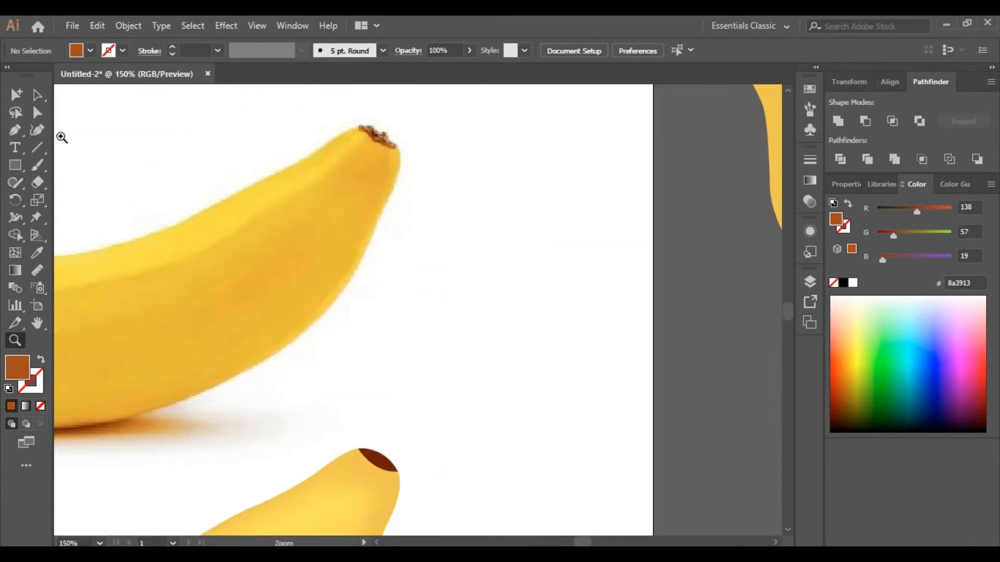
pyautogui.click(37, 95)
pyautogui.click(378, 458)
pyautogui.click(37, 253)
pyautogui.click(377, 132)
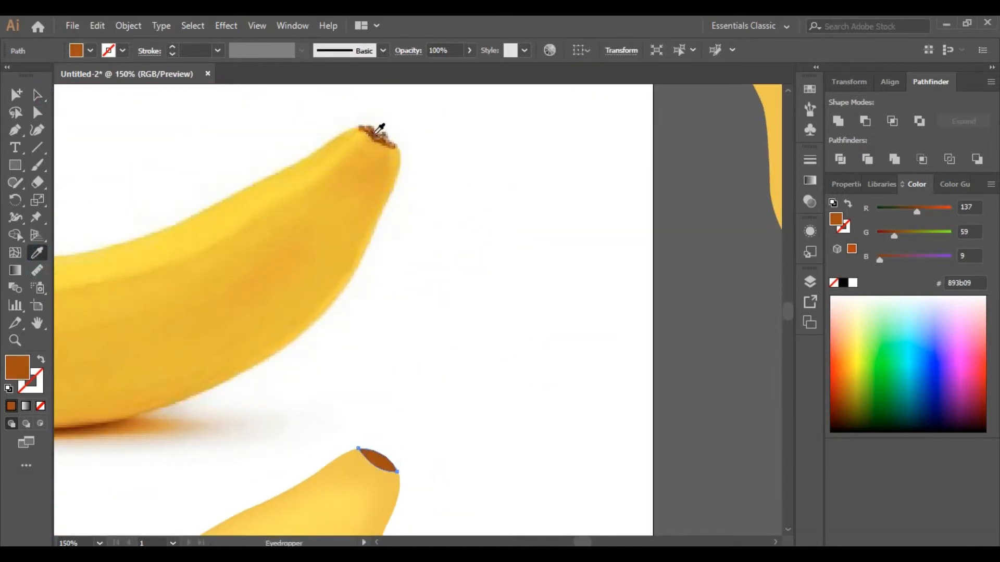
pyautogui.click(376, 134)
pyautogui.click(376, 131)
pyautogui.click(376, 136)
# Step: Turn the tip cap into a gradient mesh by adding several mesh points across it with the Mesh tool
pyautogui.click(38, 95)
pyautogui.click(72, 151)
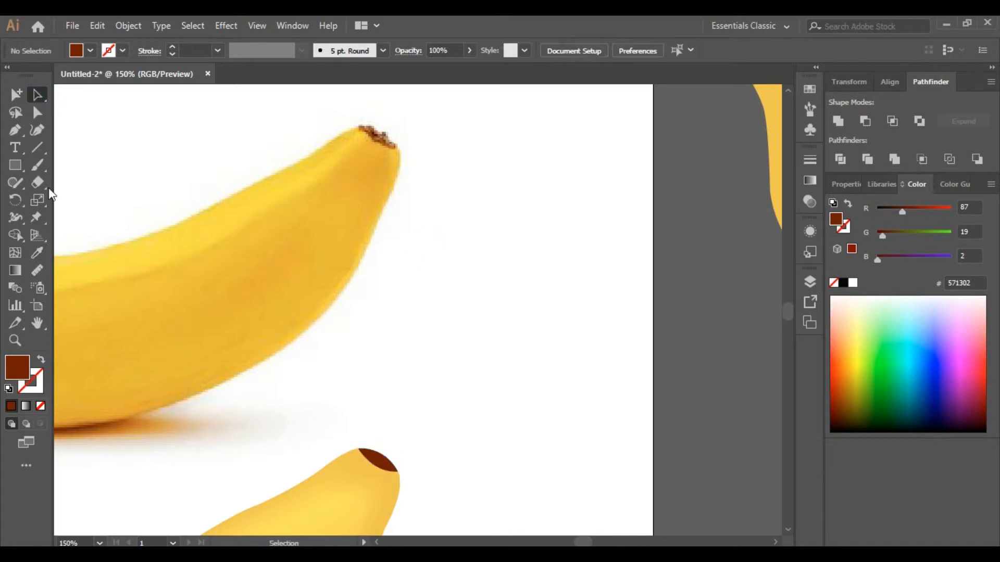
pyautogui.click(386, 459)
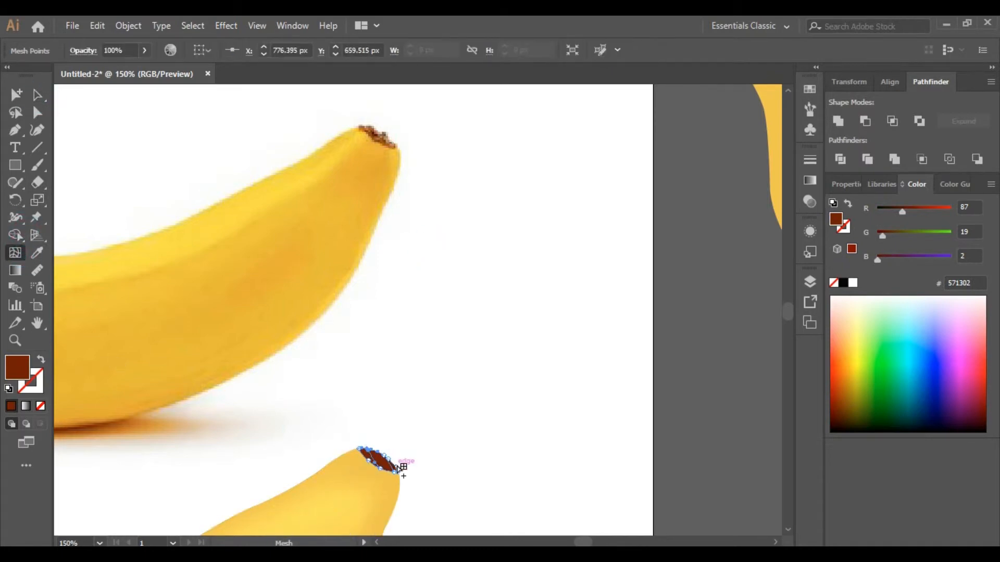
pyautogui.press('z')
pyautogui.click(374, 460)
pyautogui.click(418, 308)
pyautogui.click(419, 307)
pyautogui.click(418, 307)
pyautogui.click(419, 307)
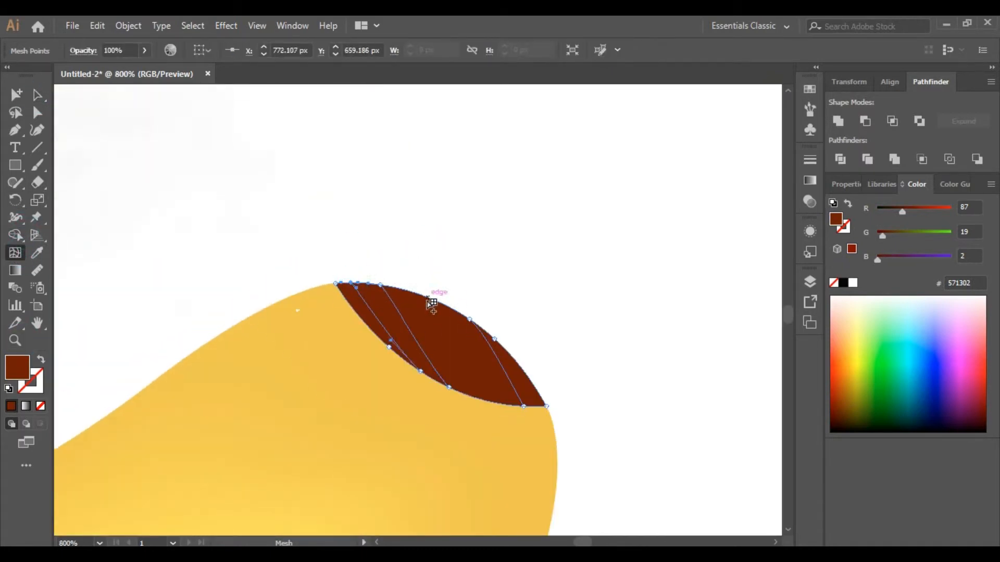
pyautogui.click(522, 371)
pyautogui.click(535, 388)
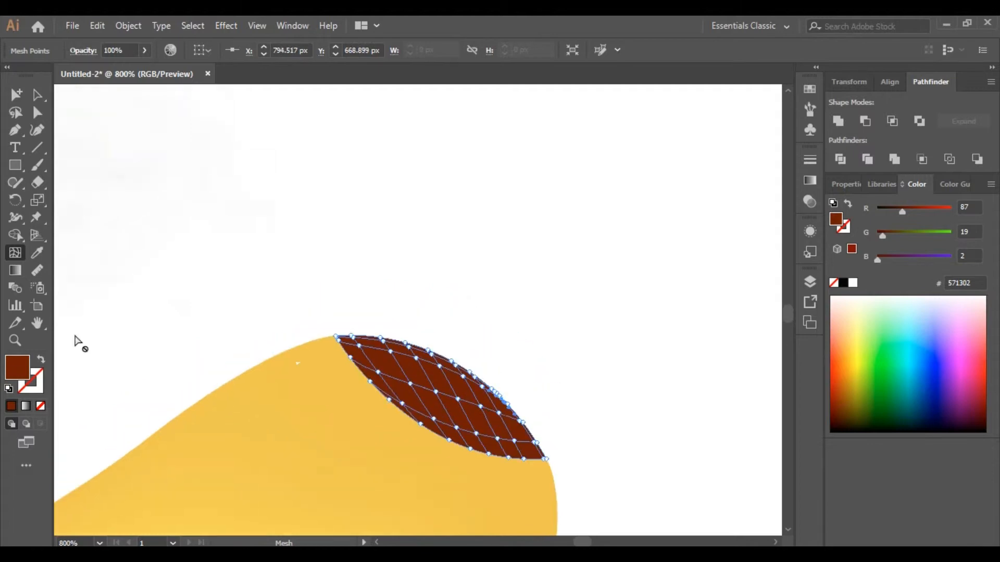
# Step: Move the reference photo down so its tip sits near the vector banana's tip
pyautogui.click(15, 340)
pyautogui.keyDown('alt'); pyautogui.click(450, 315); pyautogui.keyUp('alt')
pyautogui.keyDown('alt'); pyautogui.click(449, 315); pyautogui.keyUp('alt')
pyautogui.keyDown('alt'); pyautogui.click(462, 282); pyautogui.keyUp('alt')
pyautogui.keyDown('alt'); pyautogui.click(464, 280); pyautogui.keyUp('alt')
pyautogui.keyDown('alt'); pyautogui.click(464, 280); pyautogui.keyUp('alt')
pyautogui.click(429, 352)
pyautogui.keyDown('alt'); pyautogui.click(385, 360); pyautogui.keyUp('alt')
pyautogui.keyDown('alt'); pyautogui.click(354, 357); pyautogui.keyUp('alt')
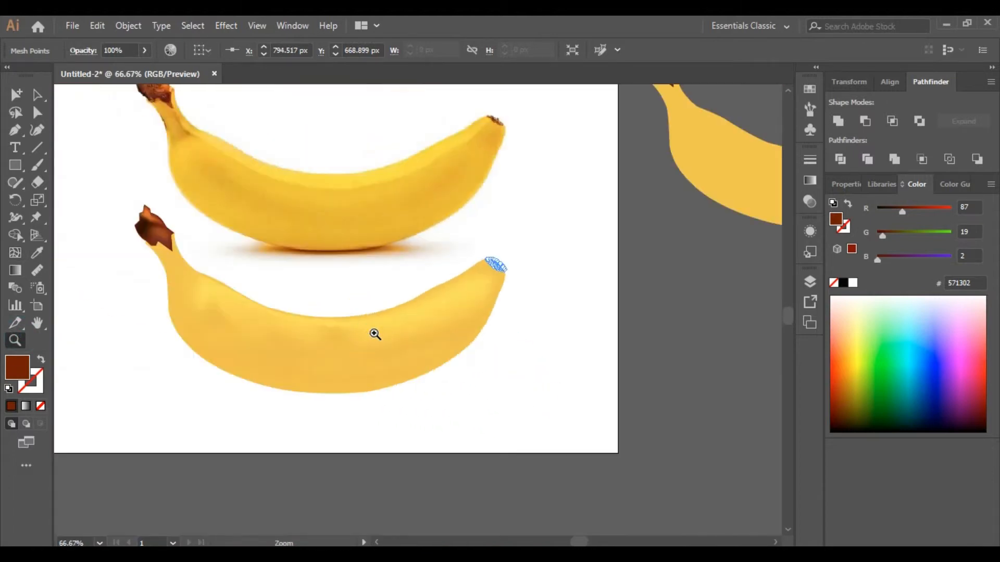
pyautogui.scroll(3, 375, 335)
pyautogui.press('v')
pyautogui.click(506, 182)
pyautogui.click(136, 32)
pyautogui.click(192, 123)
pyautogui.moveTo(387, 250); pyautogui.dragTo(395, 351)
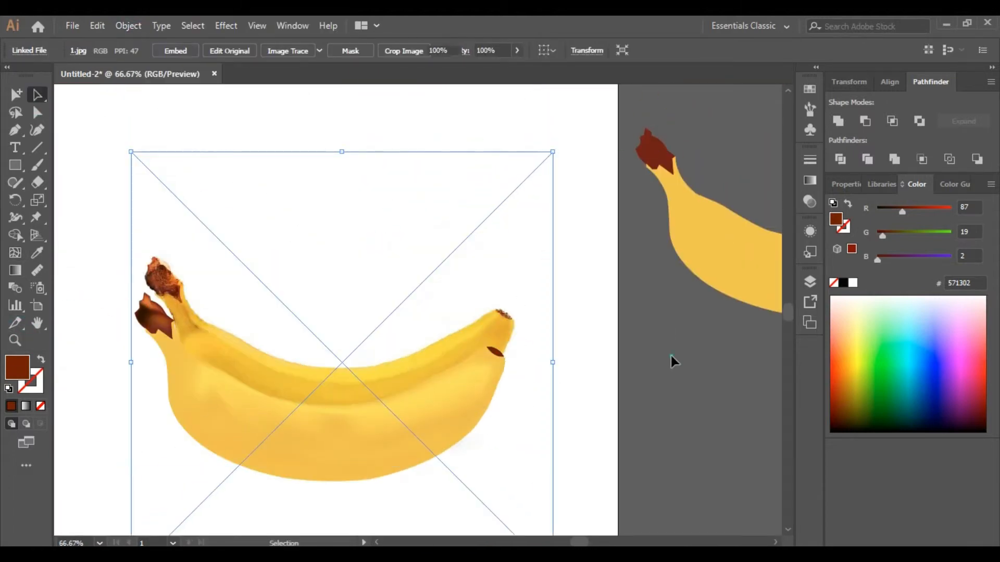
# Step: Color a tip mesh point with an orange-brown sampled from the edge of the photo's tip
pyautogui.click(671, 355)
pyautogui.press('z')
pyautogui.click(443, 354)
pyautogui.click(442, 349)
pyautogui.click(470, 278)
pyautogui.click(472, 277)
pyautogui.click(446, 270)
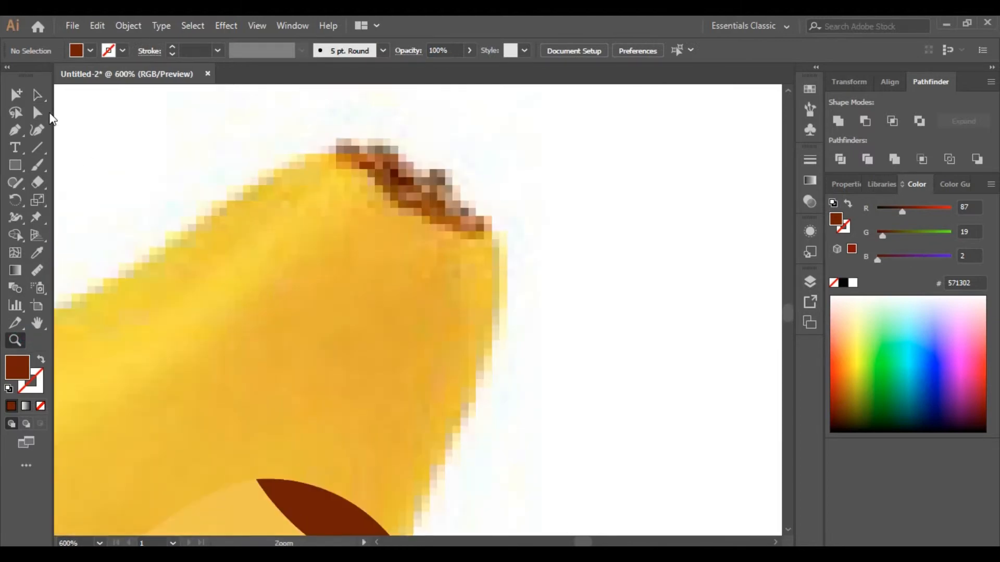
pyautogui.click(330, 490)
pyautogui.scroll(-1, 365, 489)
pyautogui.click(384, 130)
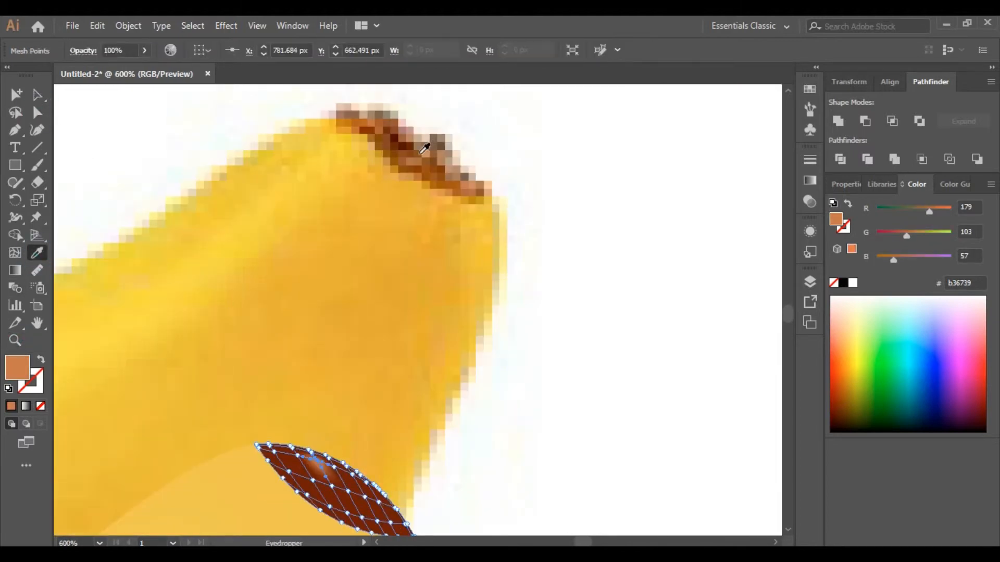
pyautogui.click(417, 156)
# Step: Color another tip mesh point with a deep brown sampled from the photo's tip
pyautogui.click(40, 114)
pyautogui.scroll(-2, 416, 468)
pyautogui.click(376, 485)
pyautogui.scroll(3, 377, 485)
pyautogui.click(40, 254)
pyautogui.click(438, 201)
pyautogui.scroll(-2, 359, 437)
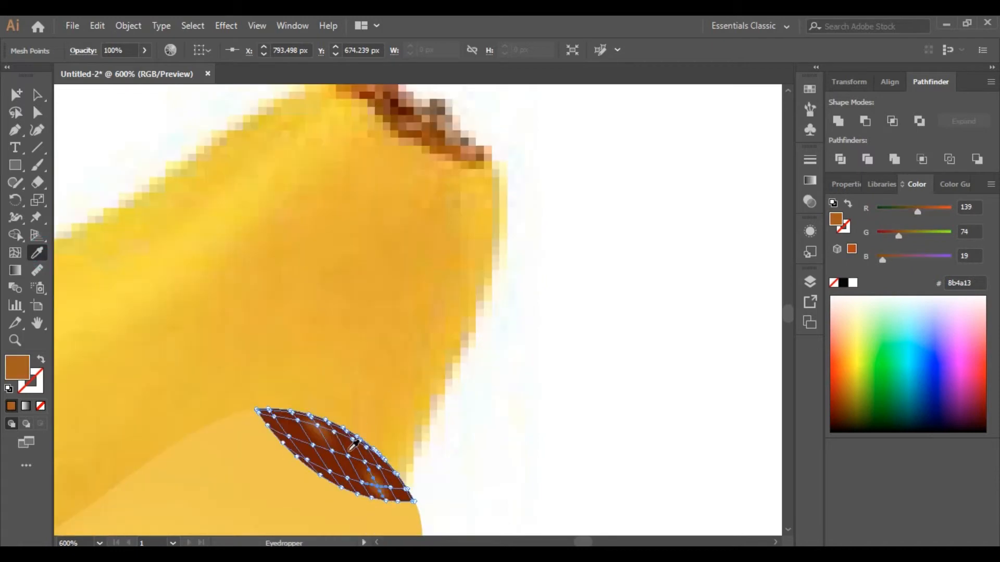
pyautogui.click(317, 448)
pyautogui.click(392, 112)
# Step: Color further tip mesh points with medium browns sampled from the photo's tip
pyautogui.click(36, 113)
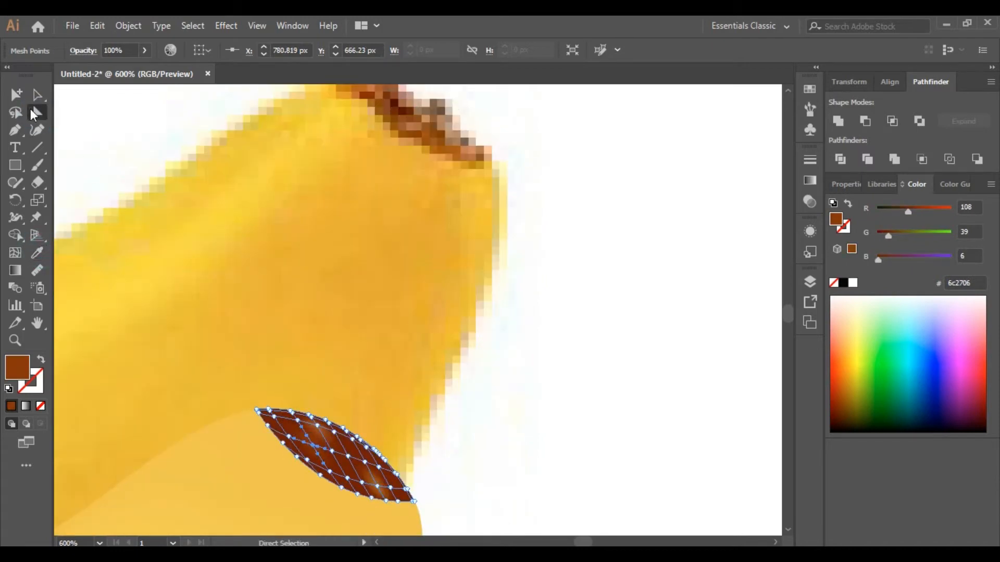
pyautogui.click(274, 417)
pyautogui.click(40, 253)
pyautogui.click(444, 144)
pyautogui.click(439, 135)
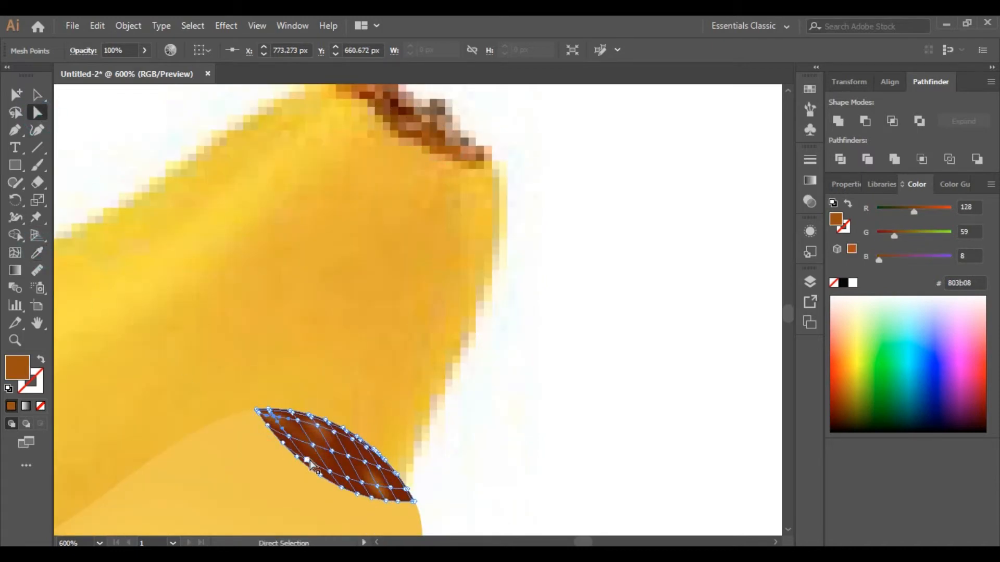
pyautogui.click(308, 461)
pyautogui.click(40, 255)
pyautogui.click(459, 149)
# Step: Color the central tip mesh points with a dark brown sampled from the photo's tip
pyautogui.click(37, 112)
pyautogui.click(517, 442)
pyautogui.click(352, 439)
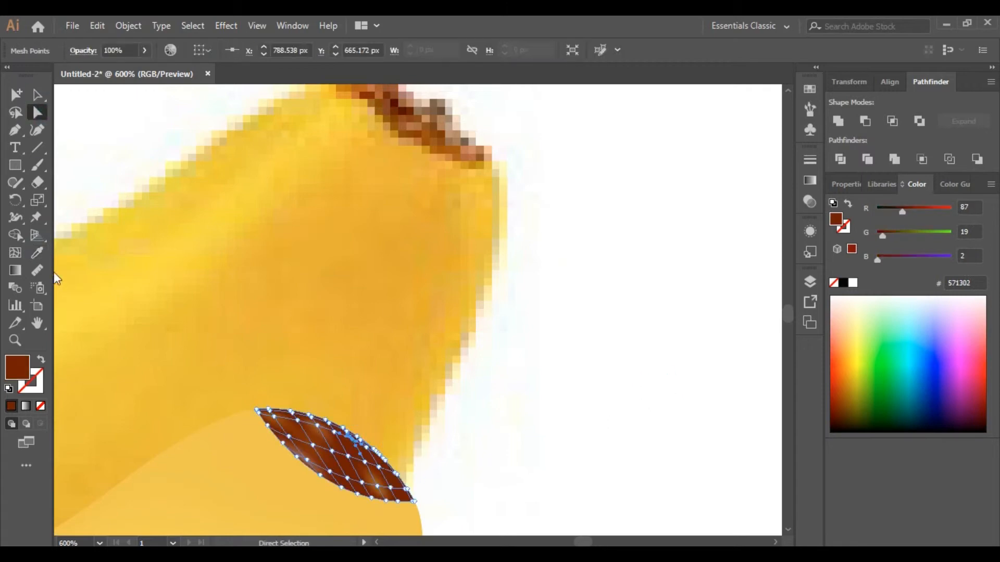
pyautogui.click(37, 253)
pyautogui.click(409, 111)
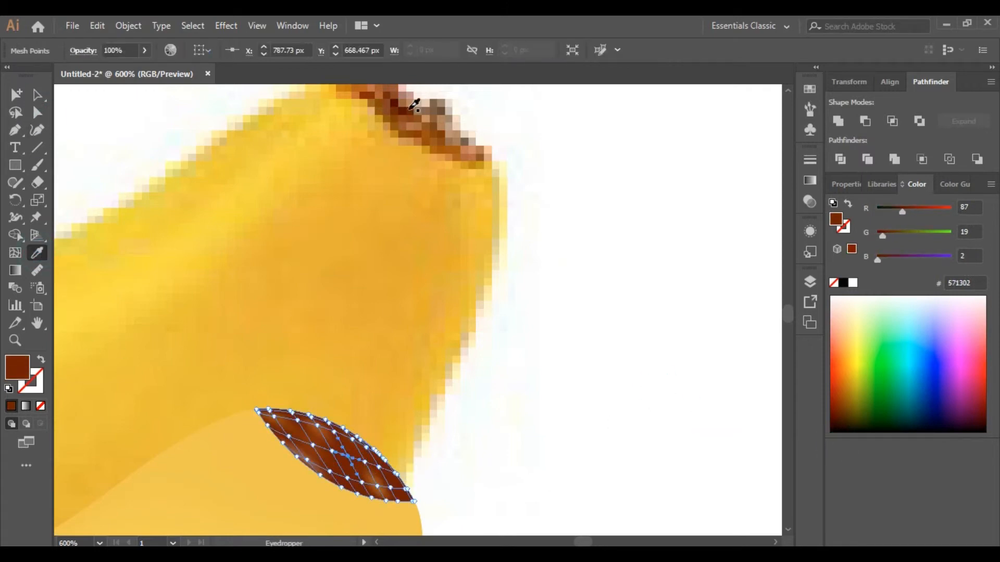
pyautogui.click(659, 348)
pyautogui.click(347, 478)
pyautogui.click(41, 252)
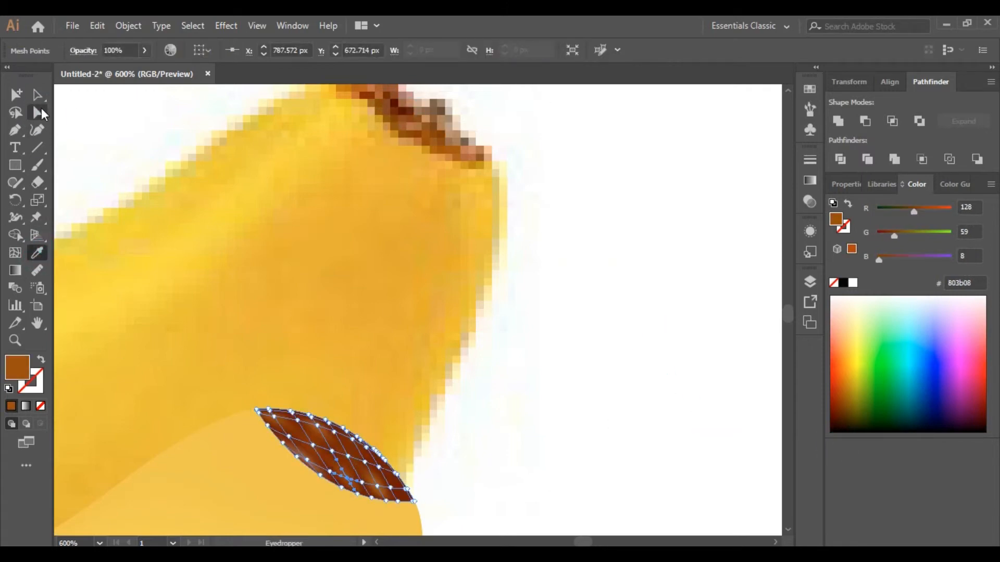
# Step: Color the remaining tip mesh points with browns and oranges sampled along the photo's tip
pyautogui.click(40, 113)
pyautogui.click(435, 474)
pyautogui.click(365, 448)
pyautogui.click(531, 464)
pyautogui.click(363, 444)
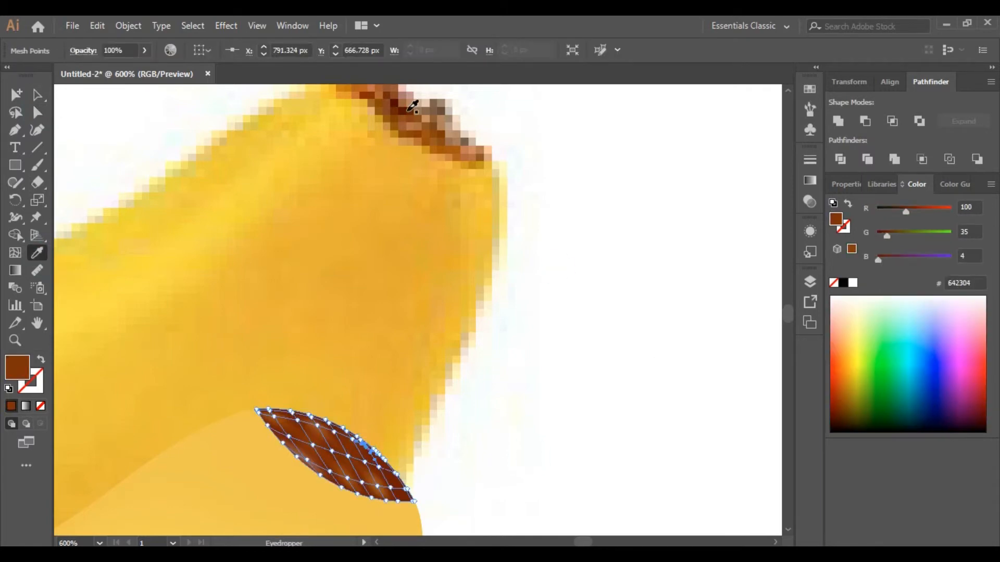
pyautogui.click(603, 324)
pyautogui.click(390, 489)
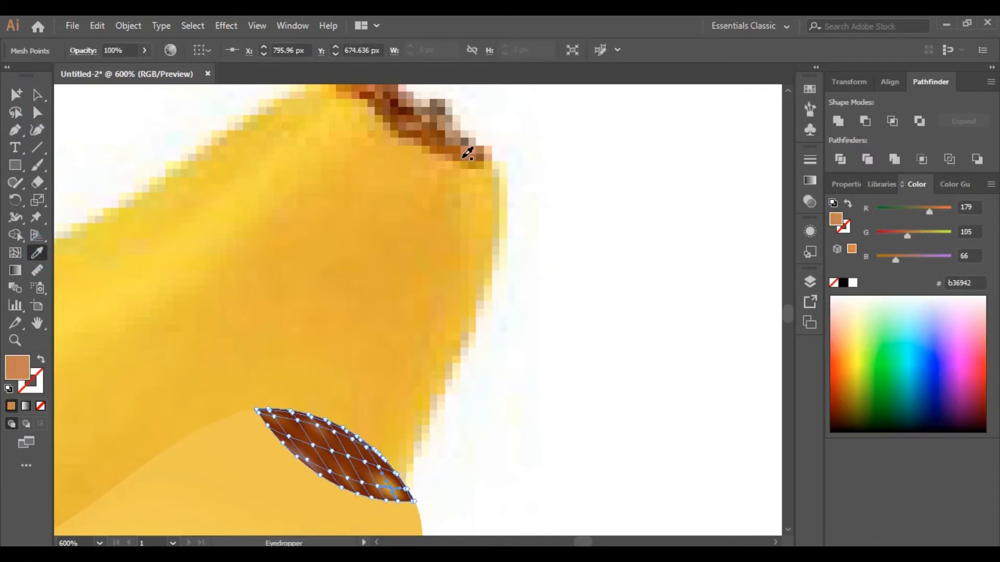
pyautogui.click(39, 113)
pyautogui.click(248, 390)
pyautogui.click(258, 412)
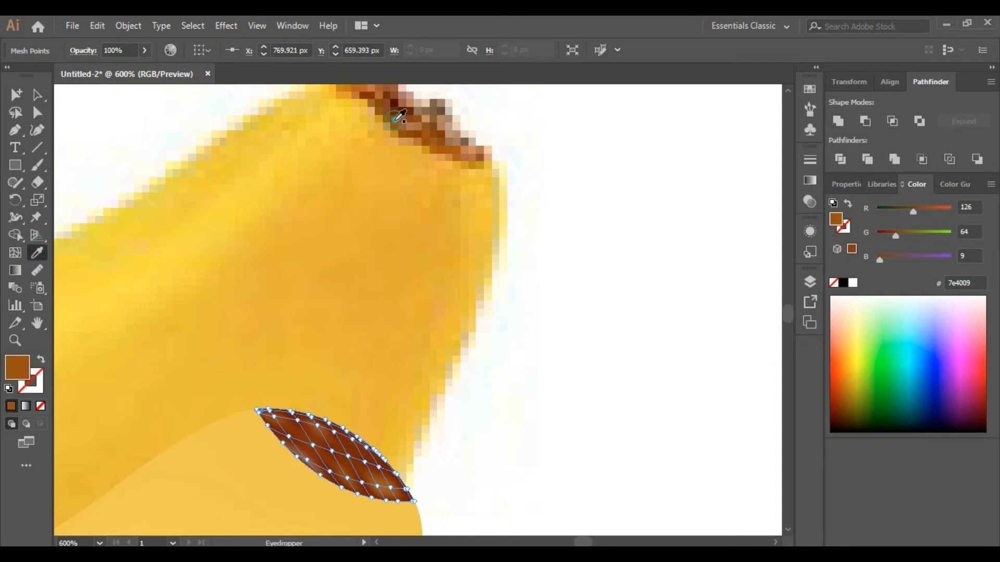
pyautogui.click(39, 114)
pyautogui.click(591, 286)
# Step: Zoom out and move the reference photo back up above the vector banana
pyautogui.click(15, 341)
pyautogui.keyDown('alt'); pyautogui.click(327, 351); pyautogui.keyUp('alt')
pyautogui.keyDown('alt'); pyautogui.click(333, 344); pyautogui.keyUp('alt')
pyautogui.keyDown('alt'); pyautogui.click(360, 313); pyautogui.keyUp('alt')
pyautogui.keyDown('alt'); pyautogui.click(359, 245); pyautogui.keyUp('alt')
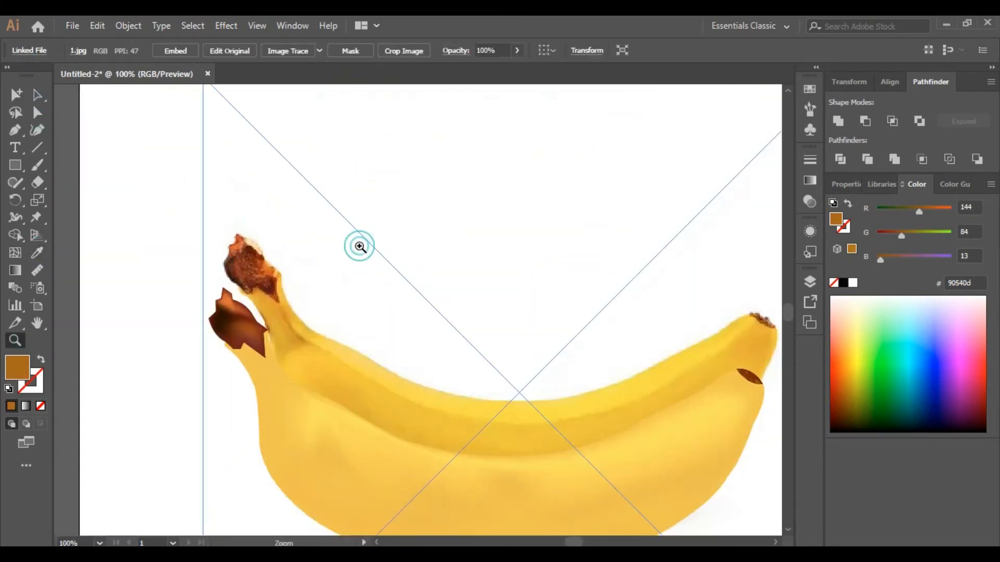
pyautogui.keyDown('alt'); pyautogui.click(492, 348); pyautogui.keyUp('alt')
pyautogui.moveTo(498, 261); pyautogui.dragTo(500, 201)
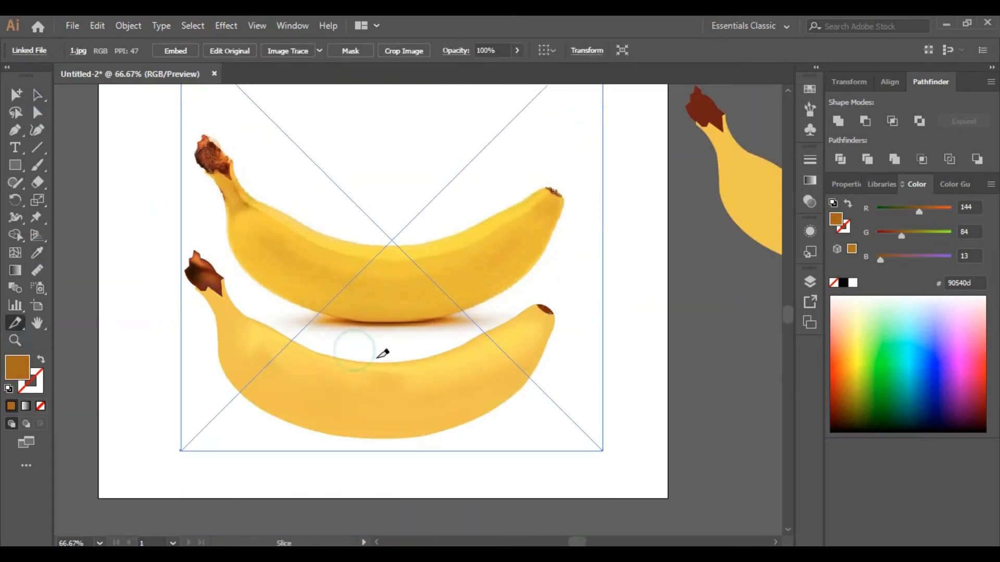
# Step: Color a body mesh point near the stem with a golden yellow sampled from the photo's neck
pyautogui.click(386, 335)
pyautogui.scroll(1, 385, 334)
pyautogui.click(38, 113)
pyautogui.click(126, 285)
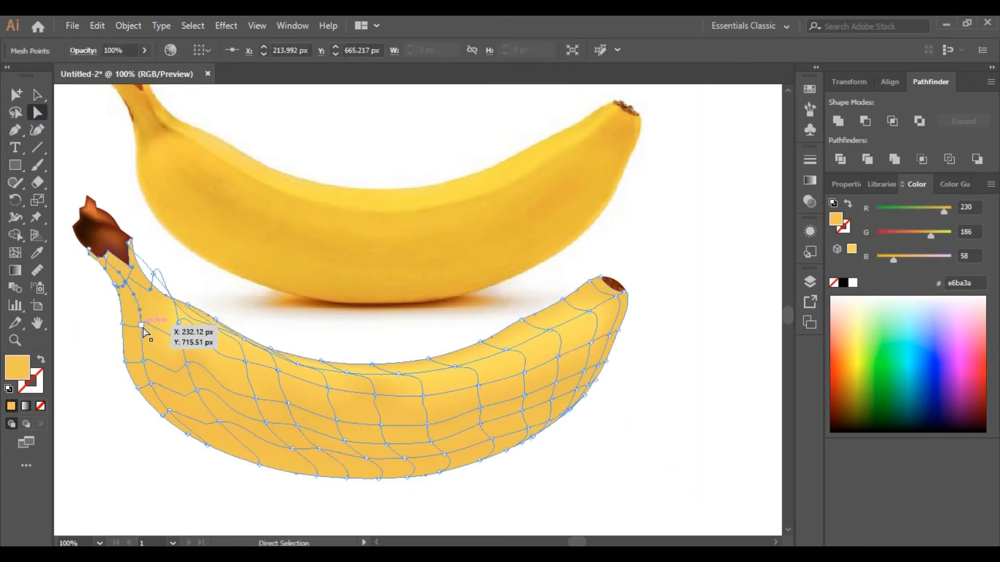
pyautogui.keyDown('shift'); pyautogui.click(142, 326); pyautogui.keyUp('shift')
pyautogui.click(37, 253)
pyautogui.click(163, 127)
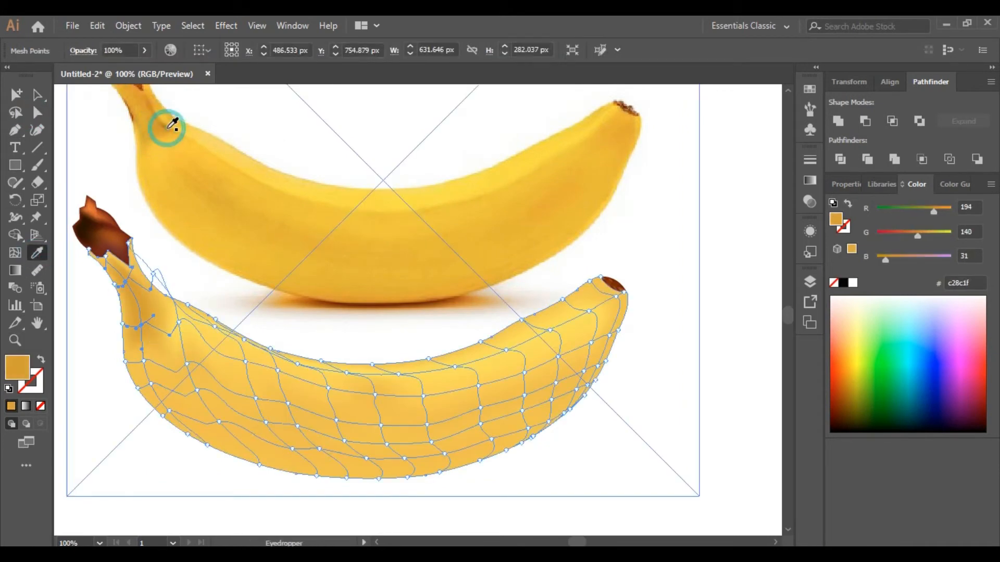
# Step: Color body mesh points along the banana's upper edge with light yellows sampled from the photo
pyautogui.press('v')
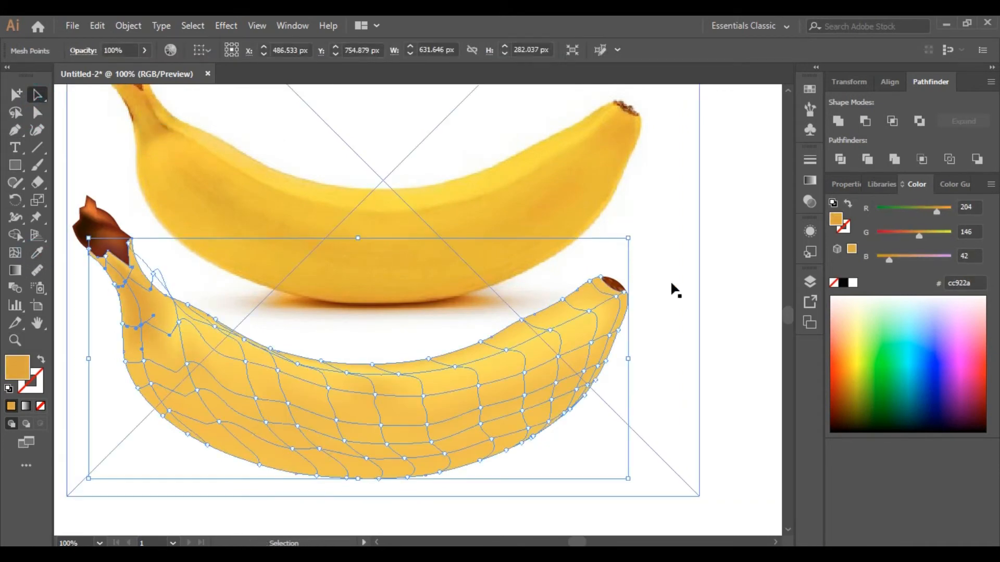
pyautogui.click(673, 290)
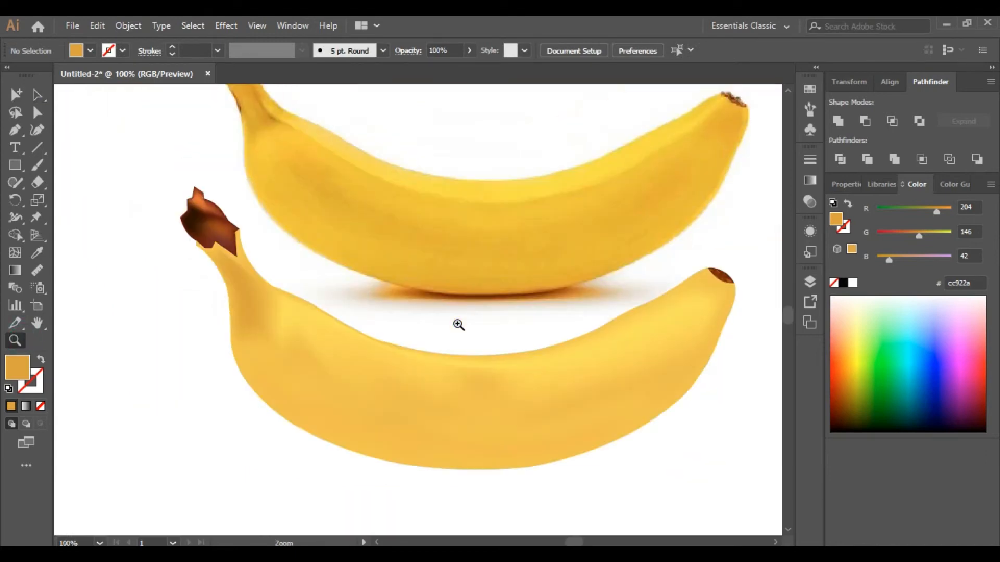
pyautogui.press('a')
pyautogui.click(294, 355)
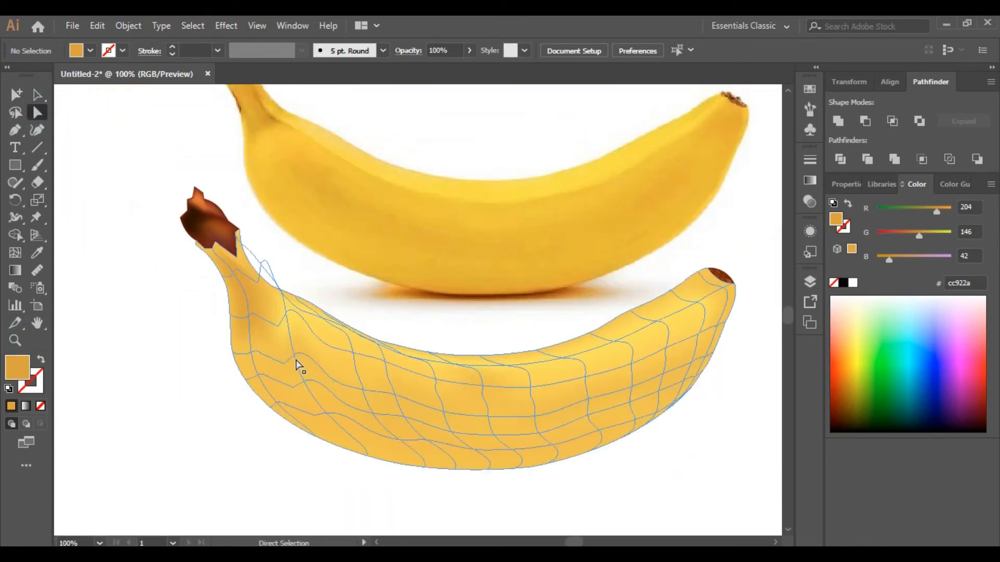
pyautogui.click(37, 253)
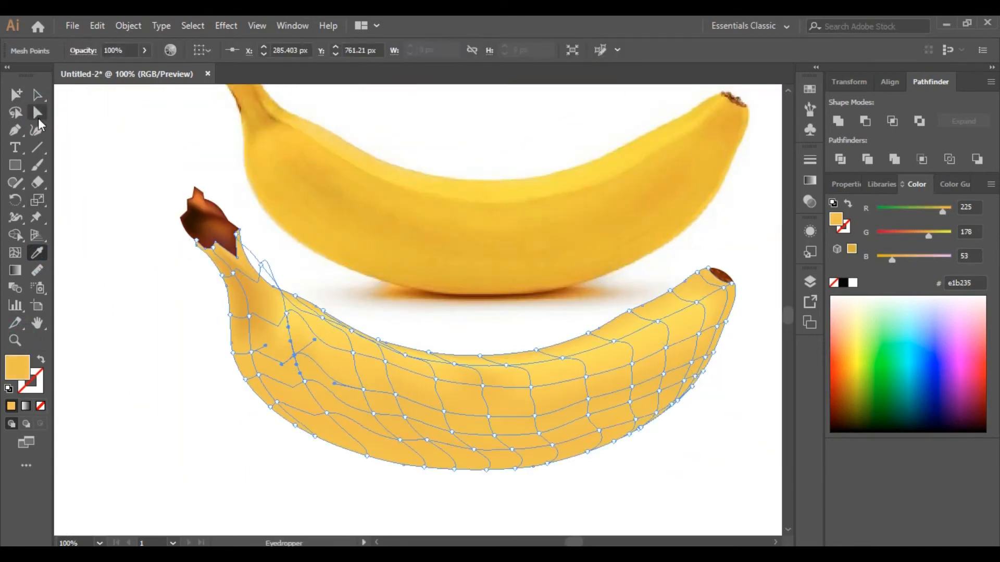
pyautogui.click(37, 113)
pyautogui.click(562, 524)
pyautogui.click(632, 362)
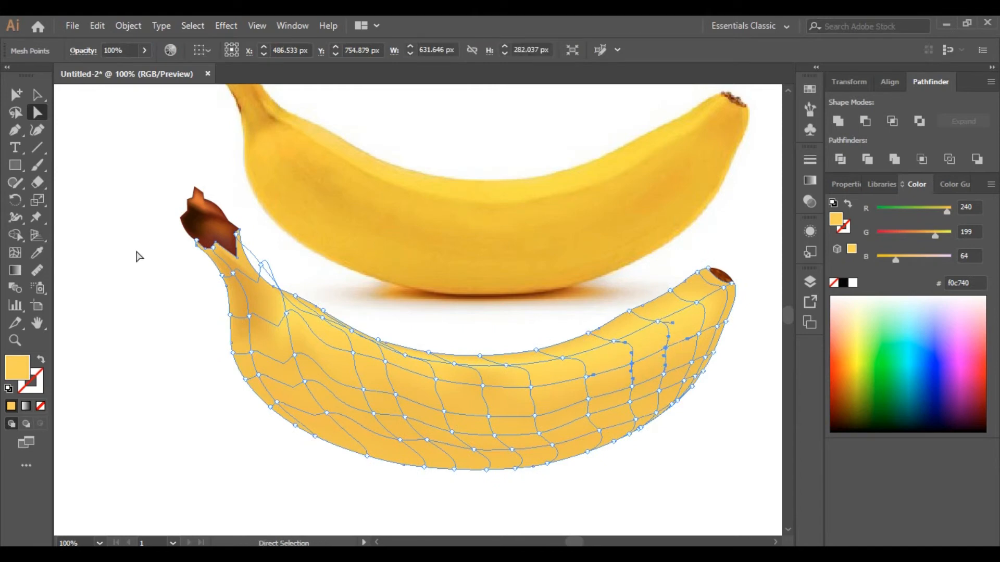
pyautogui.click(37, 253)
pyautogui.press('a')
pyautogui.click(211, 374)
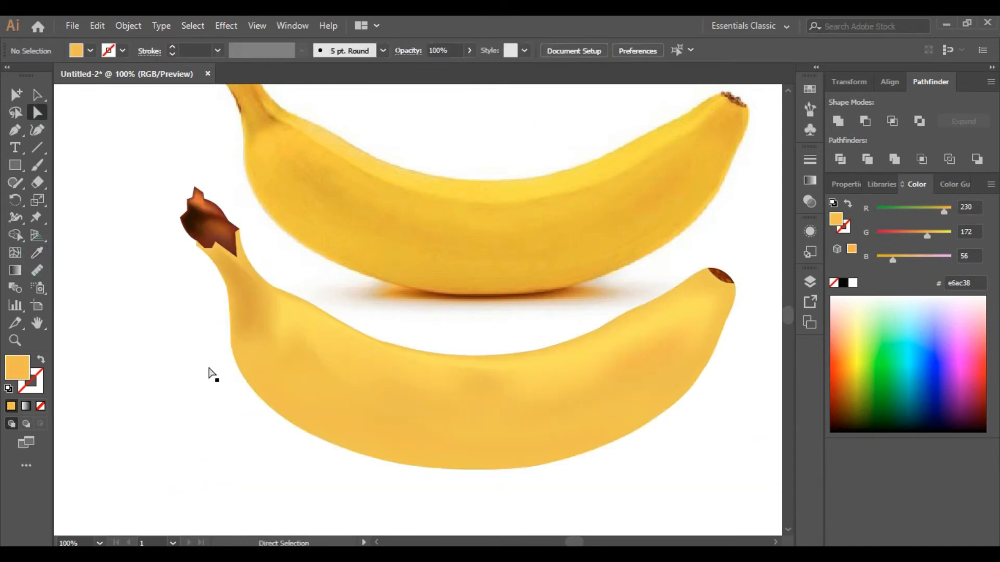
# Step: Draw an ellipse about 265 px wide under the banana and fill it with brown sampled from the stem
pyautogui.press('z')
pyautogui.keyDown('alt'); pyautogui.click(460, 312); pyautogui.keyUp('alt')
pyautogui.click(439, 331)
pyautogui.keyDown('alt'); pyautogui.click(414, 303); pyautogui.keyUp('alt')
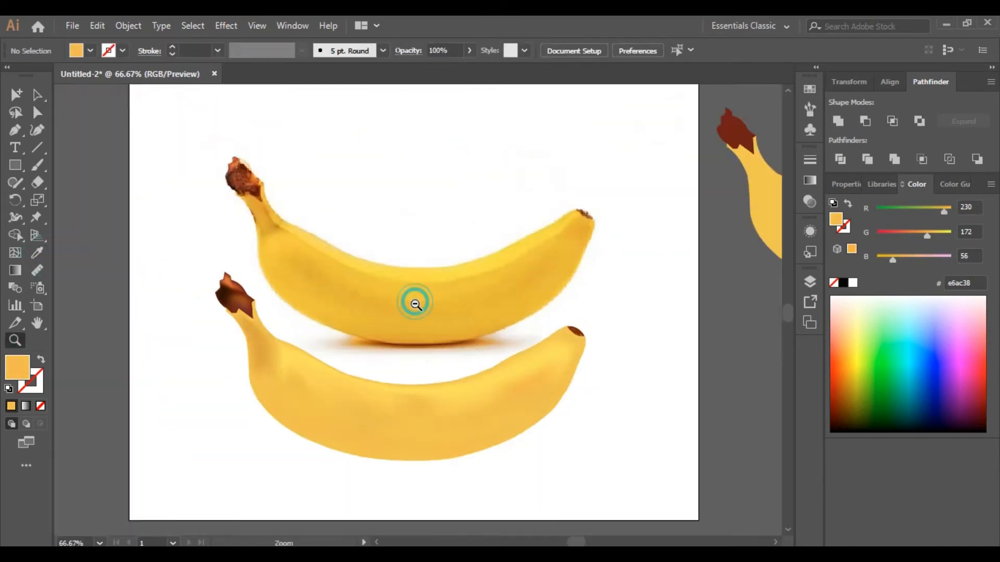
pyautogui.click(410, 308)
pyautogui.moveTo(15, 167); pyautogui.dragTo(78, 200)
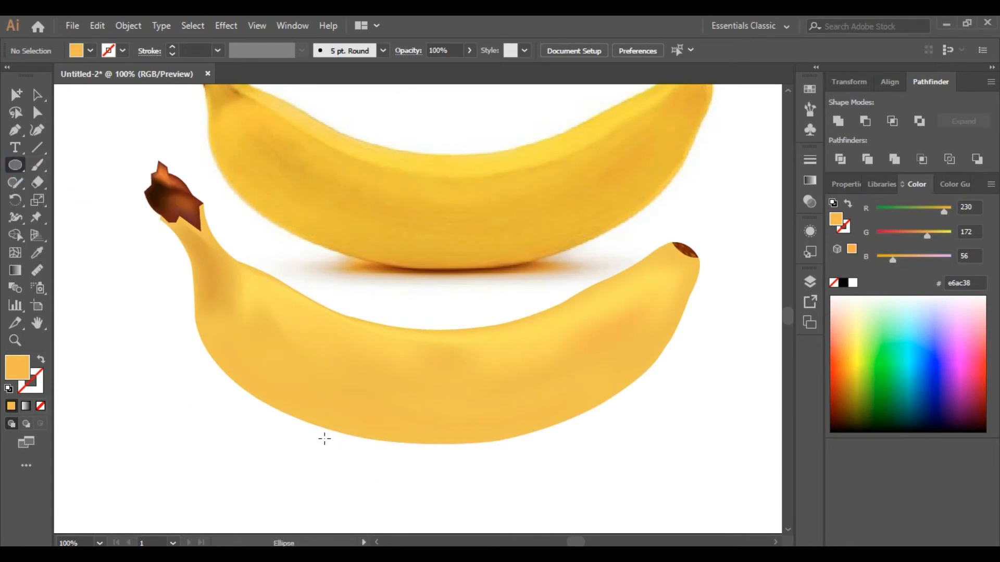
pyautogui.moveTo(308, 423); pyautogui.dragTo(566, 468)
pyautogui.click(37, 253)
pyautogui.click(167, 179)
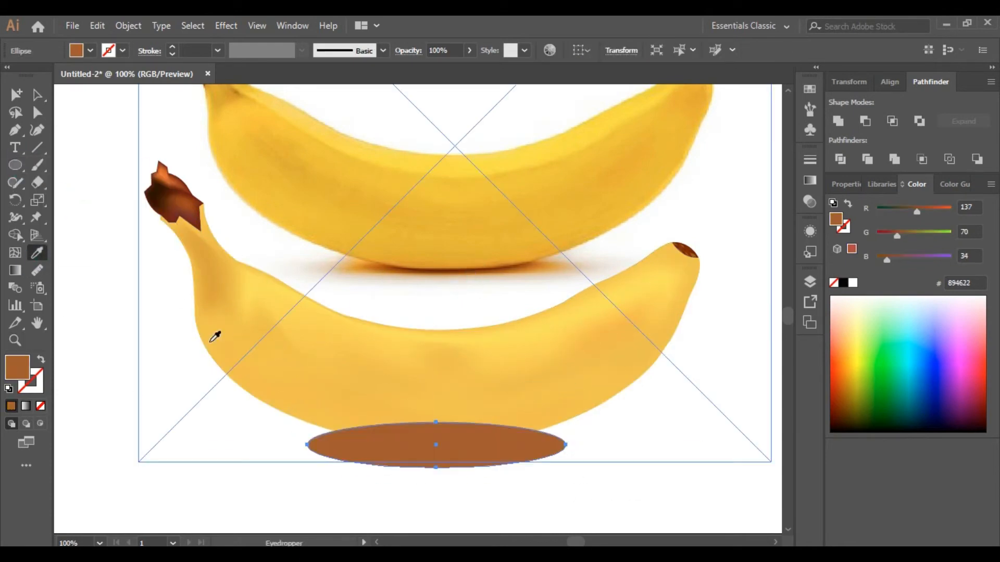
# Step: Send the shadow ellipse back behind the vector banana
pyautogui.rightClick(431, 453)
pyautogui.moveTo(488, 380)
pyautogui.click(611, 423)
pyautogui.rightClick(474, 435)
pyautogui.moveTo(516, 362)
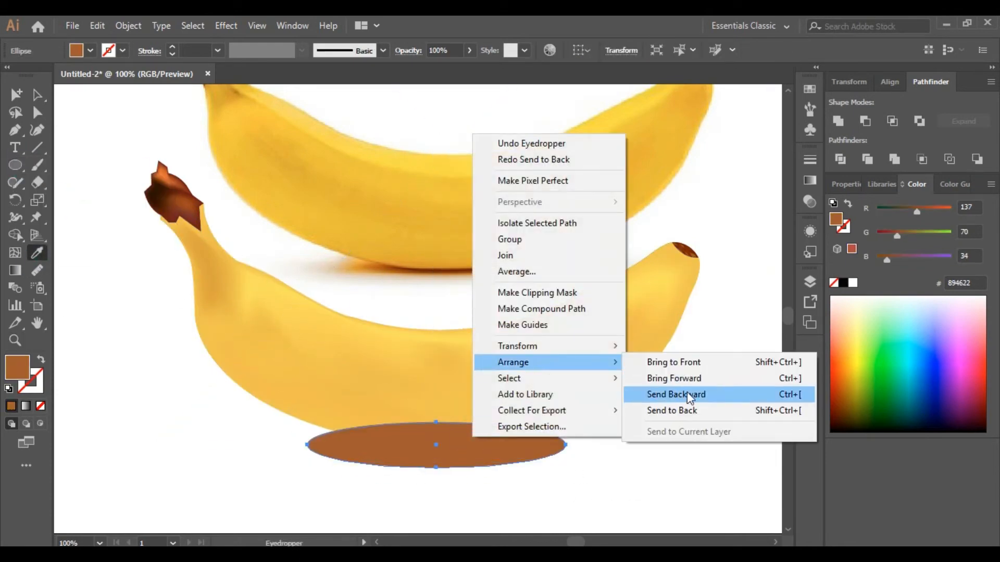
pyautogui.click(698, 393)
pyautogui.click(37, 95)
pyautogui.moveTo(642, 400); pyautogui.dragTo(588, 366)
pyautogui.hotkey('ctrl', 'z')
# Step: Move the reference photo upward, send it behind the artwork and lock it
pyautogui.click(623, 522)
pyautogui.click(489, 236)
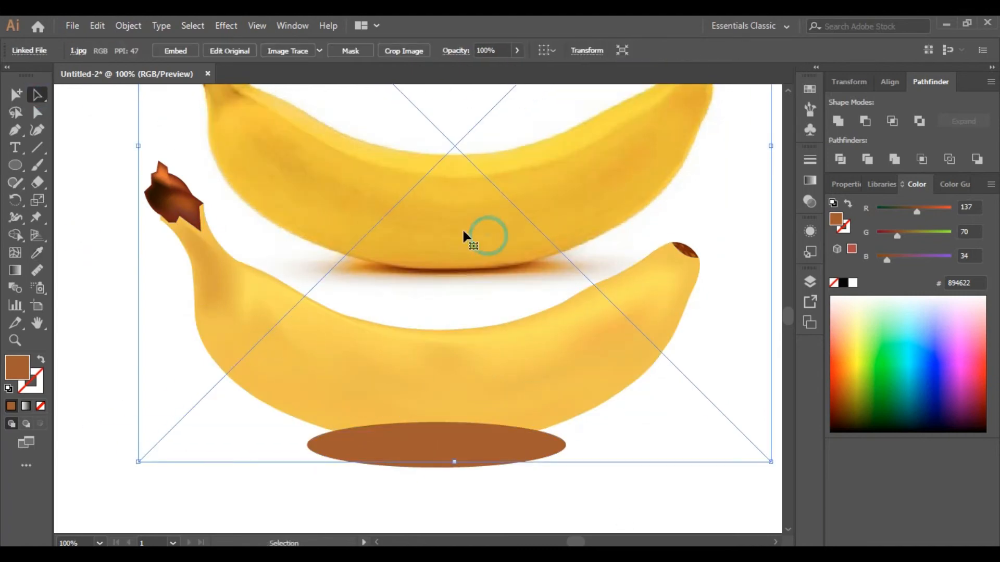
pyautogui.moveTo(464, 233); pyautogui.dragTo(486, 172)
pyautogui.rightClick(462, 457)
pyautogui.moveTo(513, 383)
pyautogui.click(643, 430)
pyautogui.click(516, 172)
pyautogui.click(128, 25)
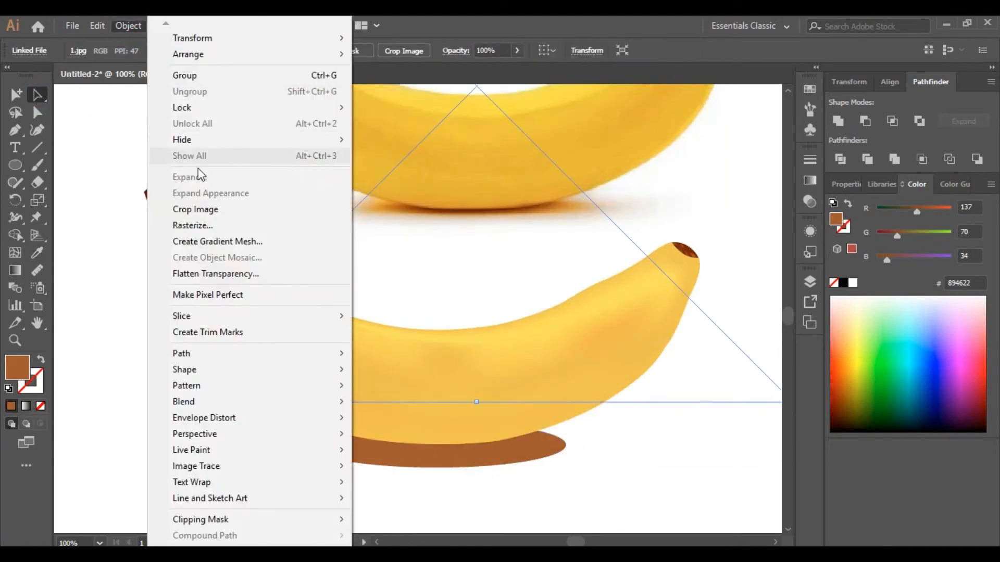
pyautogui.moveTo(234, 107)
pyautogui.click(426, 108)
# Step: Fill the shadow ellipse with a gradient whose first stop is a brown sampled from the photo's shadow
pyautogui.click(425, 457)
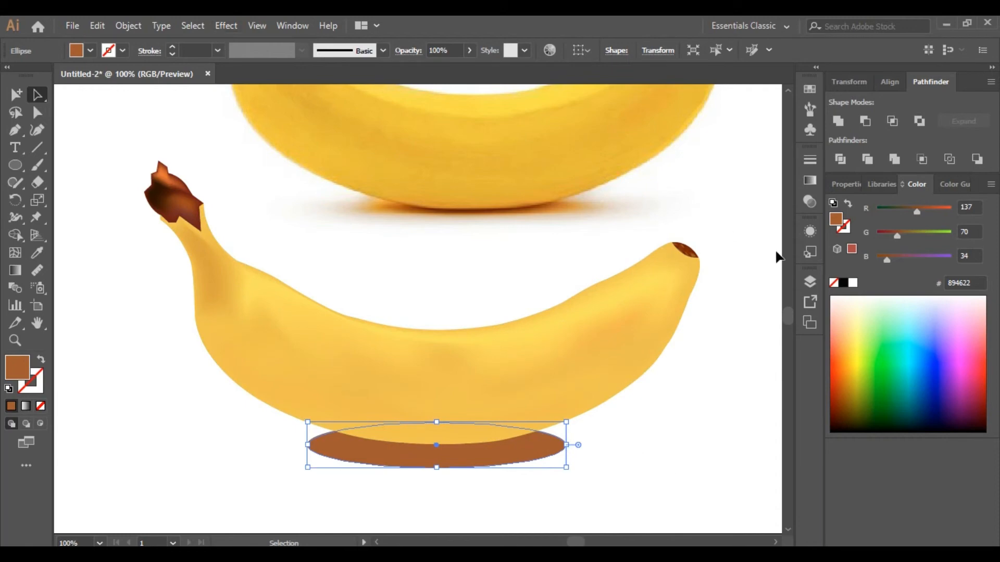
pyautogui.click(807, 178)
pyautogui.click(25, 405)
pyautogui.click(638, 290)
pyautogui.click(640, 316)
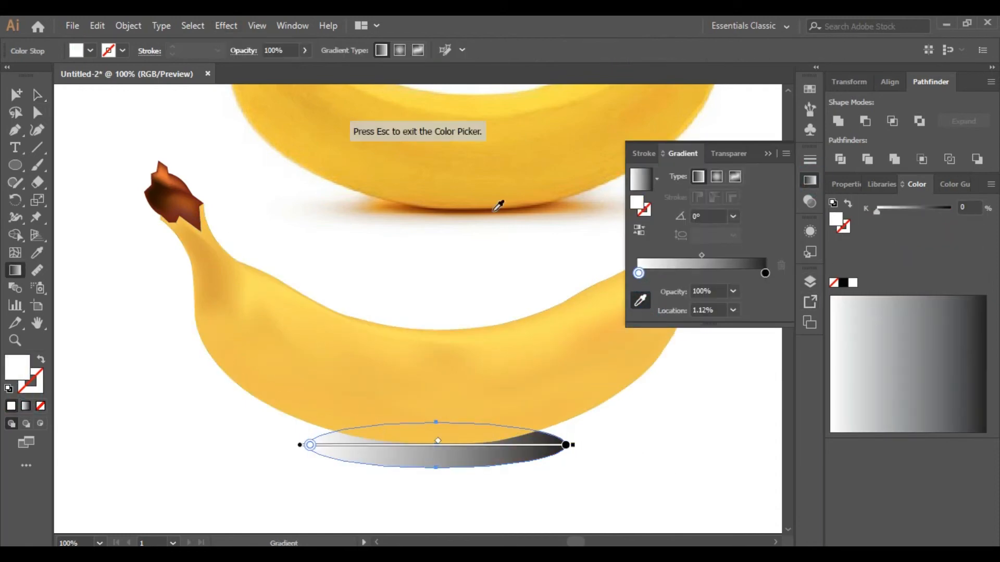
pyautogui.click(476, 209)
pyautogui.click(473, 211)
# Step: Set the gradient's end stop to white, switch it to radial and shift the midpoint toward the end
pyautogui.click(765, 273)
pyautogui.doubleClick(16, 367)
pyautogui.click(600, 141)
pyautogui.click(970, 169)
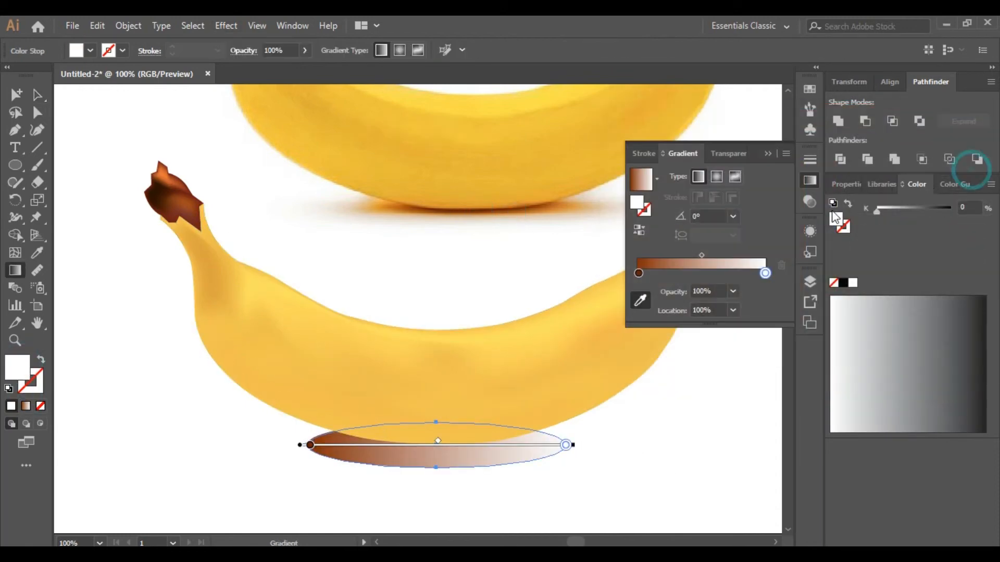
pyautogui.click(716, 177)
pyautogui.moveTo(702, 255); pyautogui.dragTo(754, 256)
# Step: Apply an effect to the shadow ellipse and stretch it to about 375 px wide, slightly flatter
pyautogui.click(226, 26)
pyautogui.moveTo(265, 271)
pyautogui.click(416, 270)
pyautogui.click(748, 285)
pyautogui.press('v')
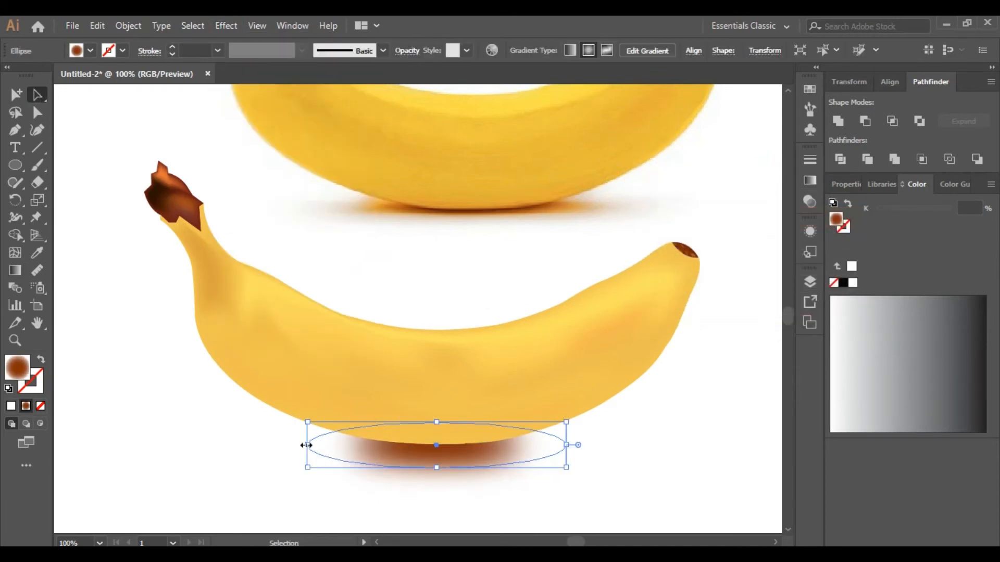
pyautogui.moveTo(307, 445); pyautogui.dragTo(252, 444)
pyautogui.moveTo(566, 445); pyautogui.dragTo(620, 445)
pyautogui.moveTo(436, 467)
pyautogui.mouseDown()
pyautogui.moveTo(438, 488)
pyautogui.moveTo(436, 461)
pyautogui.mouseUp()
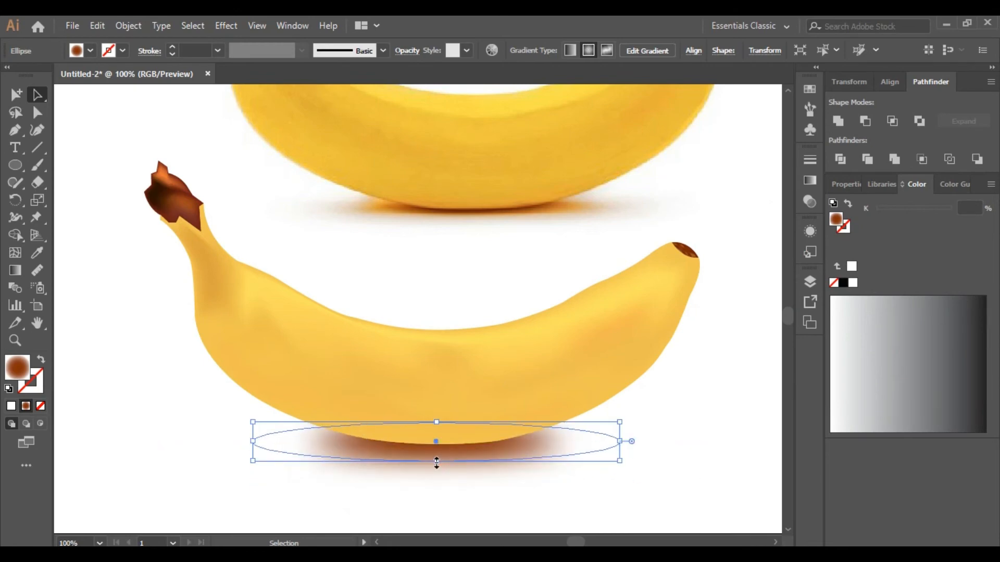
# Step: Resample the shadow gradient's first stop with a tan orange taken from the photo's shadow
pyautogui.click(809, 180)
pyautogui.click(638, 290)
pyautogui.click(643, 320)
pyautogui.click(519, 211)
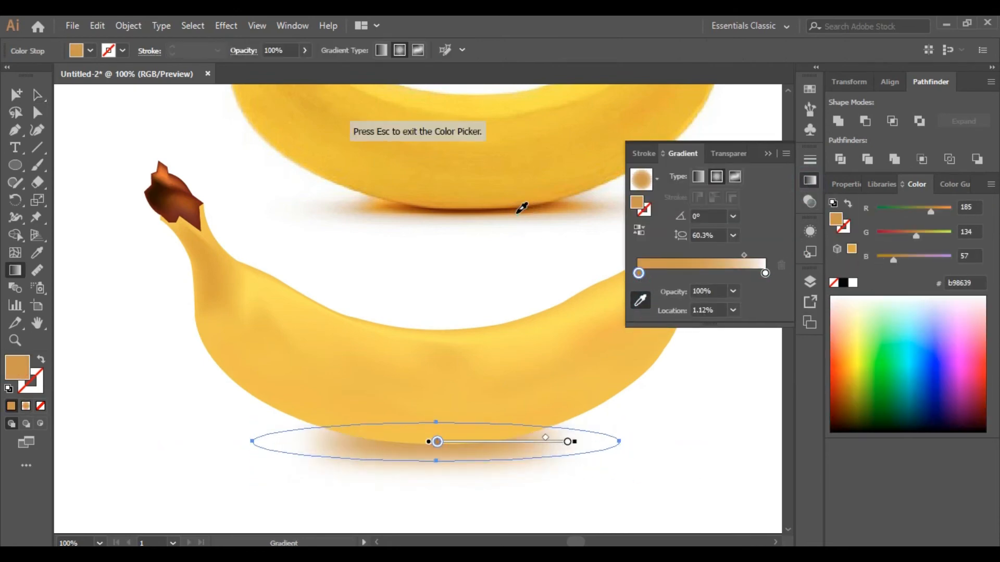
pyautogui.click(518, 208)
# Step: Unlock the reference photo so it can be selected again
pyautogui.click(38, 95)
pyautogui.click(98, 106)
pyautogui.press('z')
pyautogui.keyDown('alt'); pyautogui.click(375, 291); pyautogui.keyUp('alt')
pyautogui.keyDown('alt'); pyautogui.click(375, 291); pyautogui.keyUp('alt')
pyautogui.keyDown('alt'); pyautogui.click(382, 333); pyautogui.keyUp('alt')
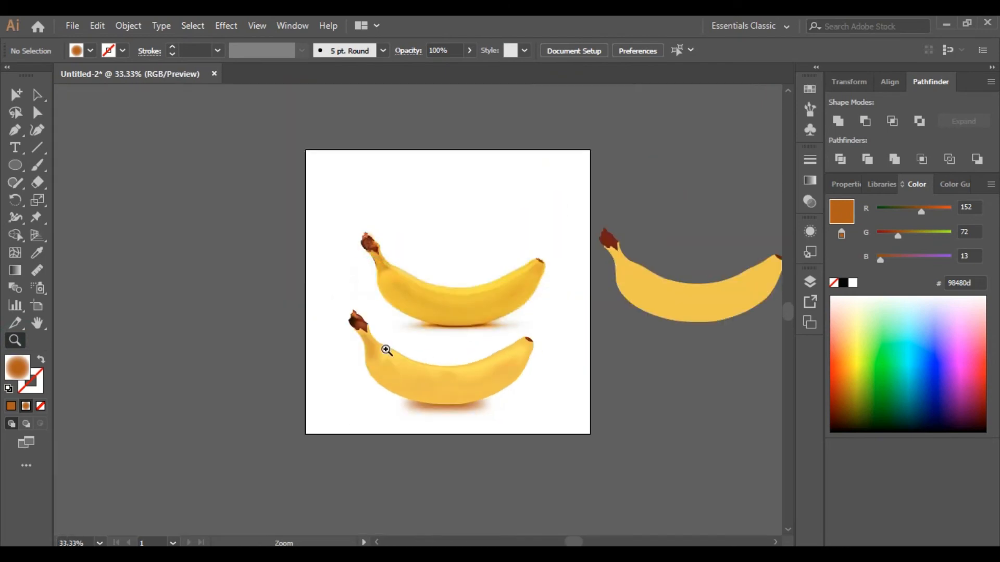
pyautogui.click(421, 350)
pyautogui.press('v')
pyautogui.click(718, 267)
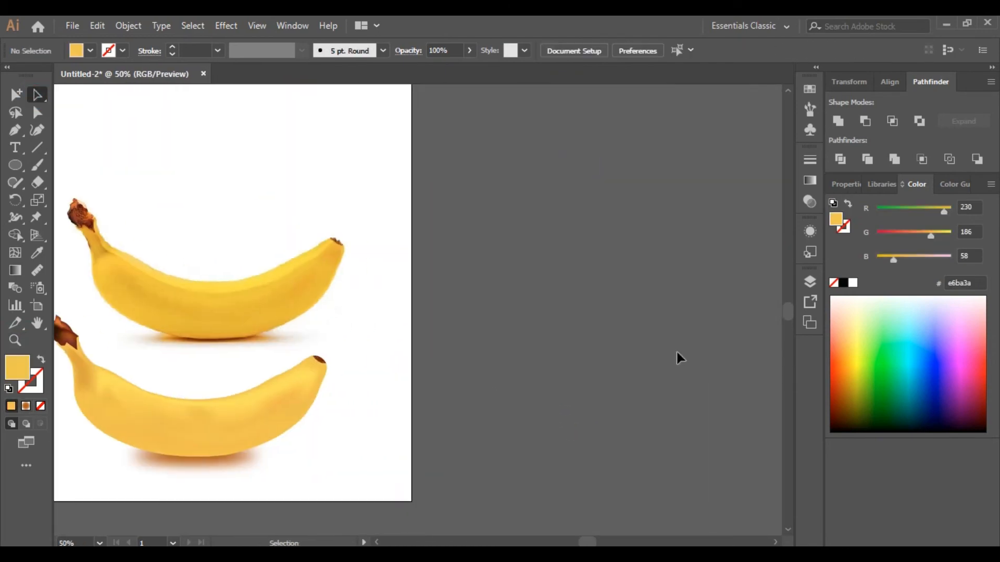
pyautogui.press('z')
pyautogui.keyDown('alt'); pyautogui.click(219, 324); pyautogui.keyUp('alt')
pyautogui.click(357, 319)
pyautogui.click(129, 26)
pyautogui.click(146, 139)
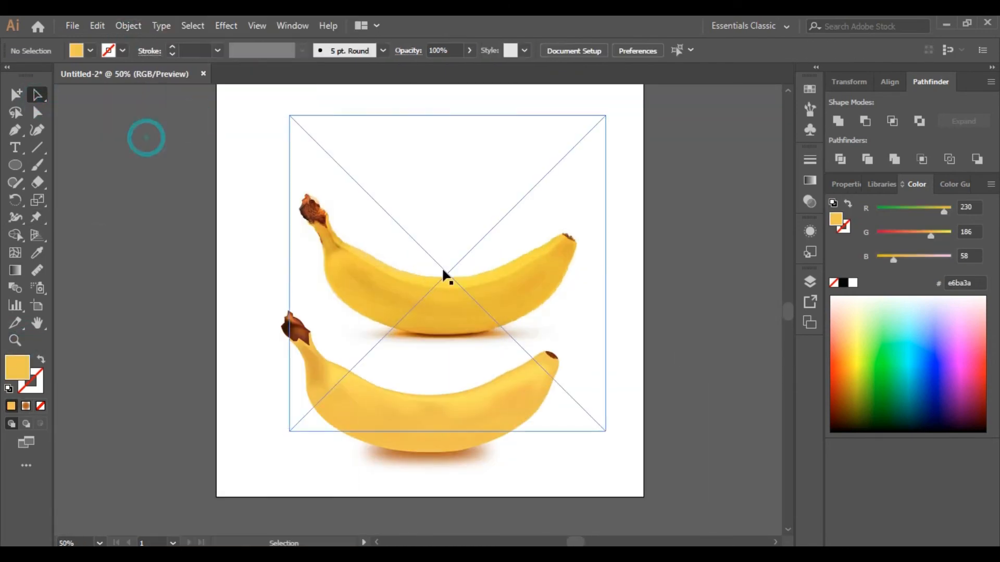
# Step: Delete the reference photo from the artboard
pyautogui.moveTo(440, 266); pyautogui.dragTo(425, 307)
pyautogui.click(694, 299)
pyautogui.click(416, 318)
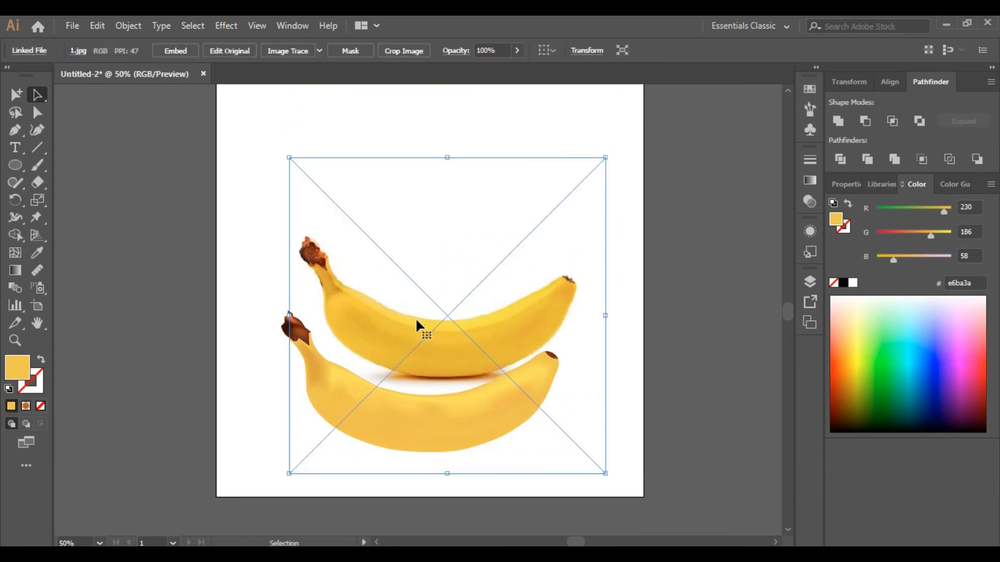
pyautogui.press('Delete')
# Step: Select the whole vector banana with its shadow and move it to the center of the artboard
pyautogui.moveTo(610, 494); pyautogui.dragTo(258, 292)
pyautogui.moveTo(442, 422); pyautogui.dragTo(422, 307)
pyautogui.moveTo(400, 345); pyautogui.dragTo(401, 398)
pyautogui.moveTo(422, 349); pyautogui.dragTo(446, 352)
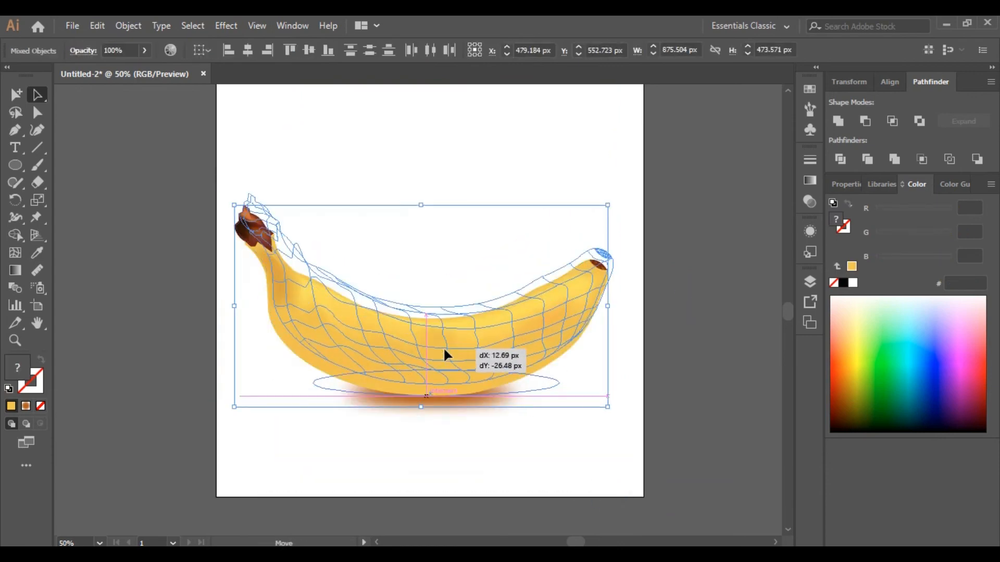
pyautogui.click(698, 419)
# Step: Add the caption "finnally we did it" below the banana at 100 pt
pyautogui.press('t')
pyautogui.click(300, 479)
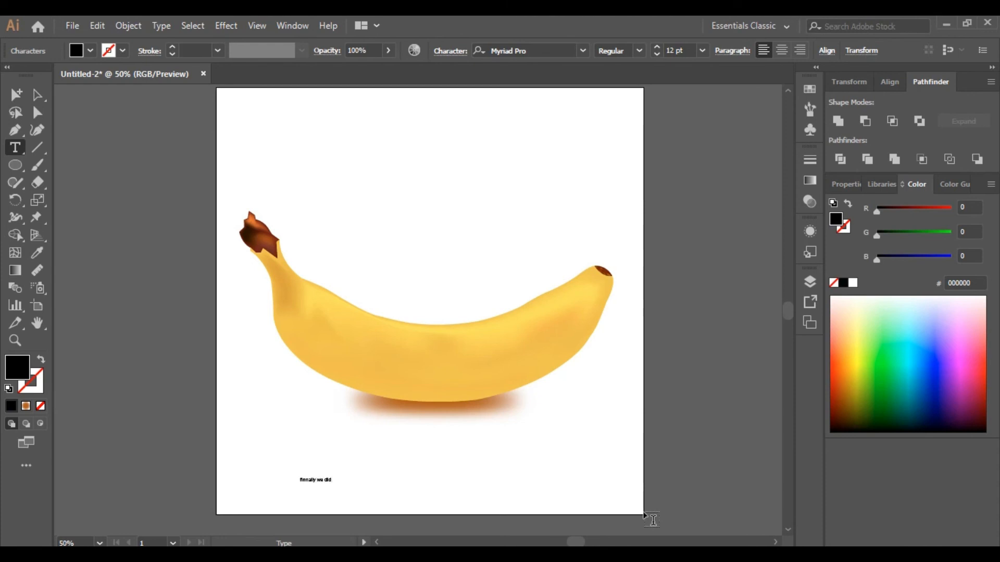
pyautogui.write('100')
pyautogui.press('Return')
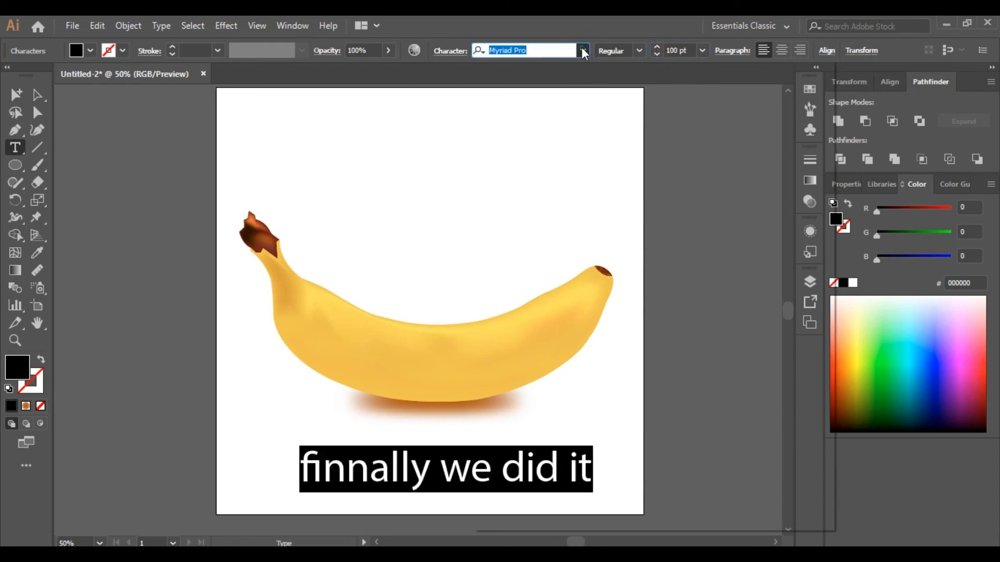
# Step: Set the caption in a bold font, reposition it, and color it with brown sampled from the stem
pyautogui.click(713, 189)
pyautogui.click(38, 95)
pyautogui.moveTo(488, 468)
pyautogui.mouseDown()
pyautogui.moveTo(458, 468)
pyautogui.moveTo(473, 463)
pyautogui.mouseUp()
pyautogui.click(263, 235)
pyautogui.click(38, 95)
pyautogui.click(183, 383)
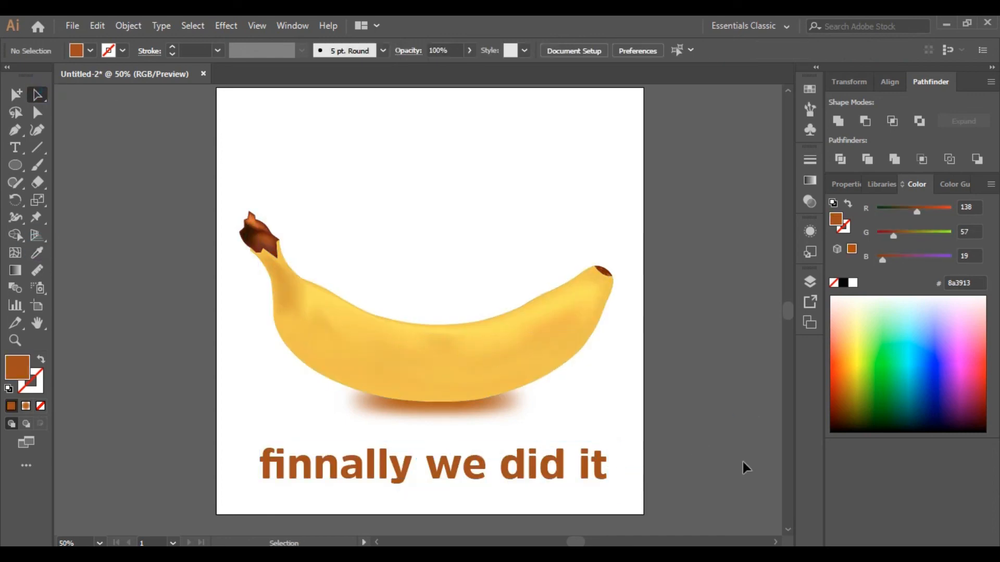
# Step: Nudge the caption slightly upward under the banana
pyautogui.moveTo(587, 463); pyautogui.dragTo(583, 453)
pyautogui.click(691, 355)
pyautogui.moveTo(413, 555)
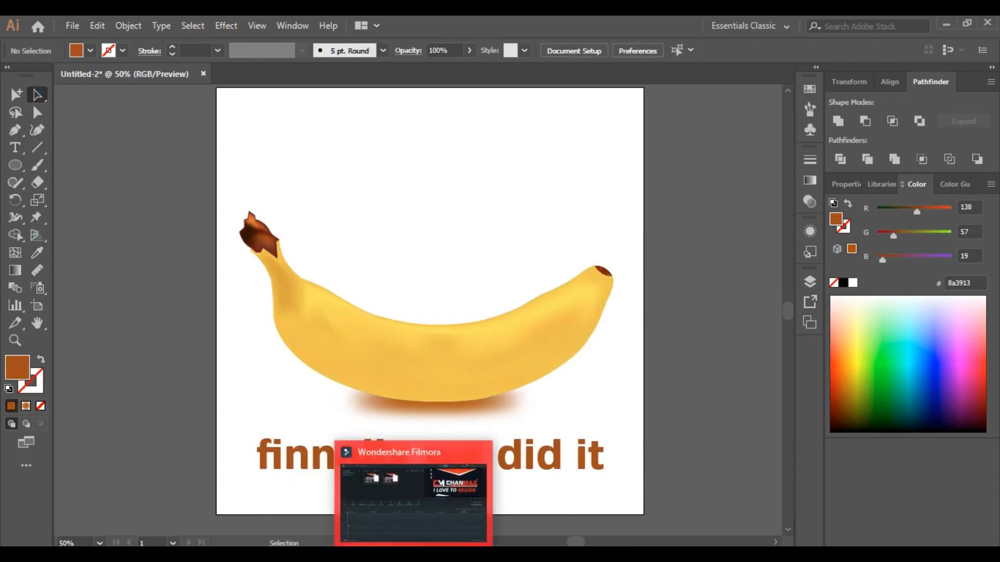